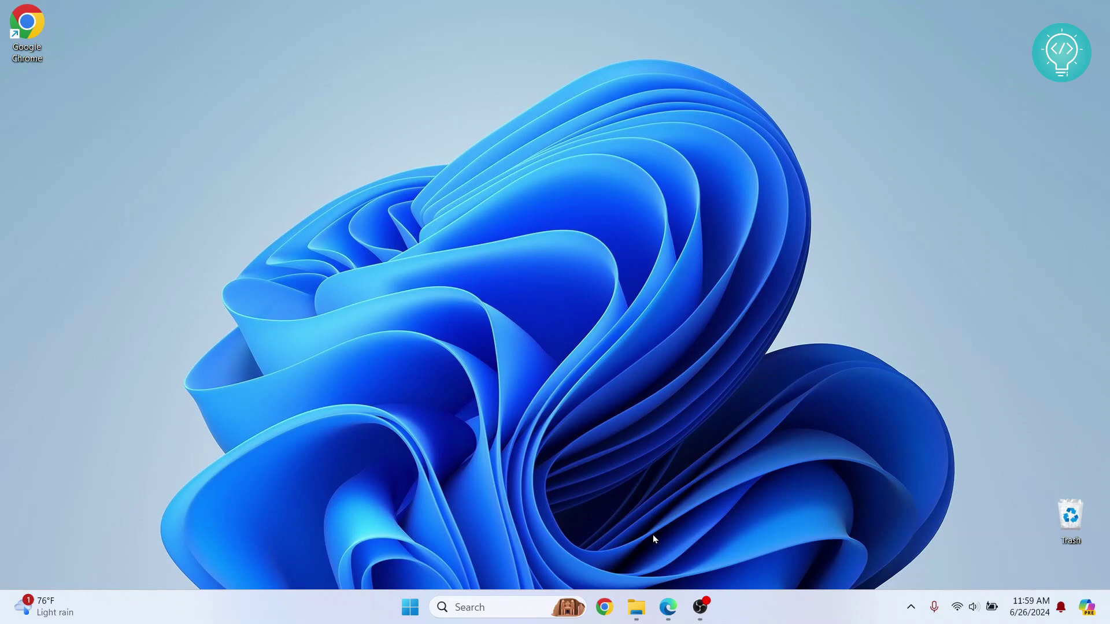
# - Download the English Office Deployment Tool installer, officedeploymenttool_17531-20046.exe
pyautogui.click(668, 607)
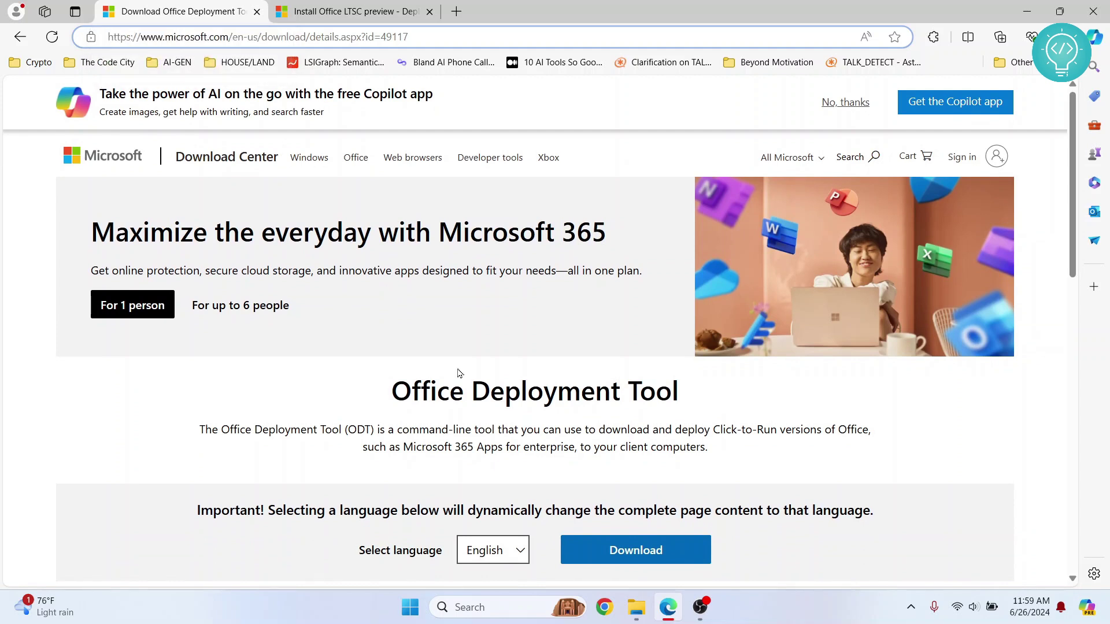
pyautogui.scroll(-3, 140, 242)
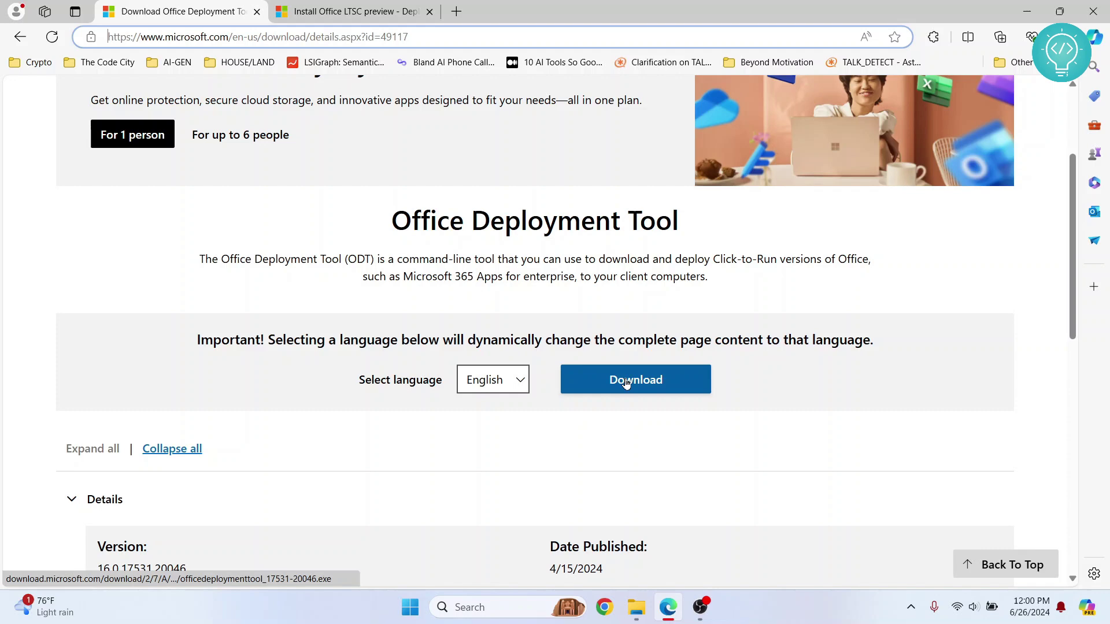
pyautogui.click(627, 382)
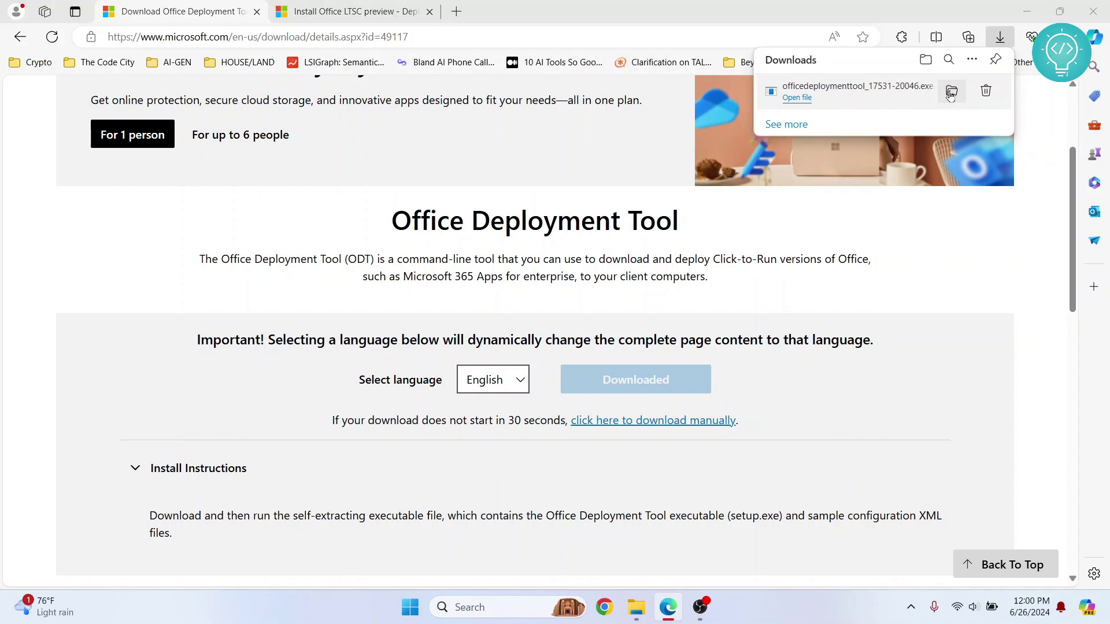
# - Run officedeploymenttool_17531-20046.exe, accept the license terms, and extract its files into Downloads
pyautogui.click(951, 92)
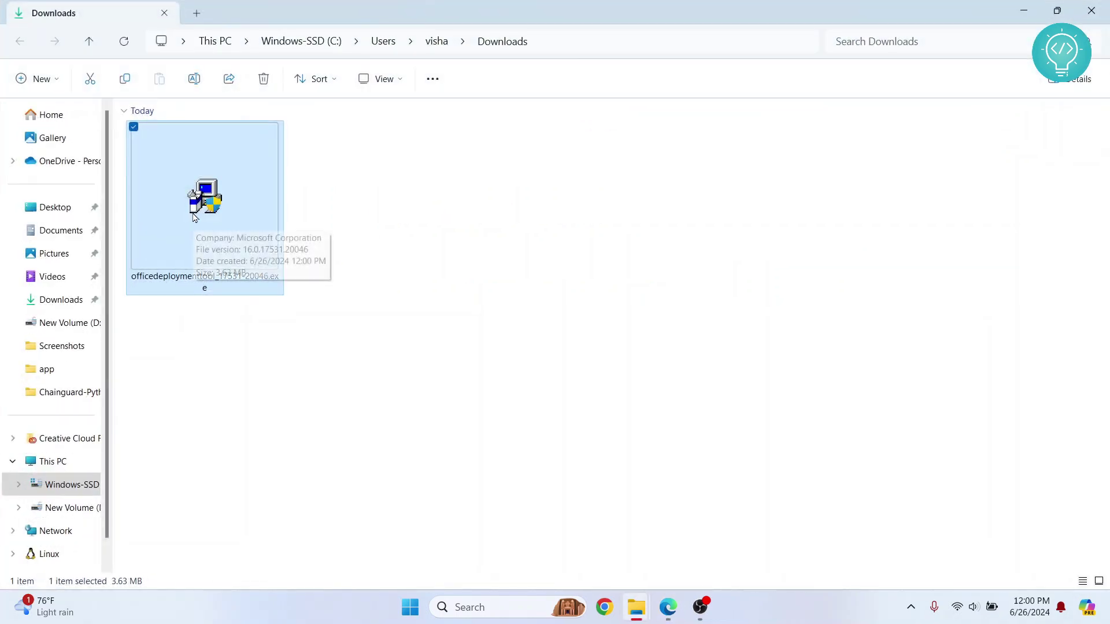
pyautogui.doubleClick(202, 215)
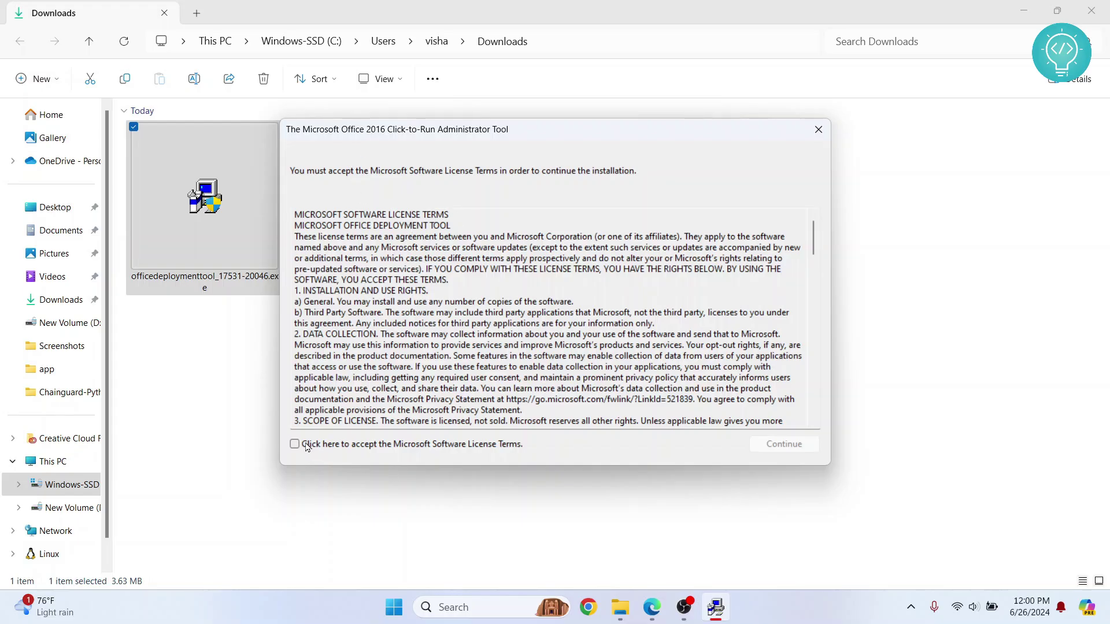
pyautogui.click(294, 445)
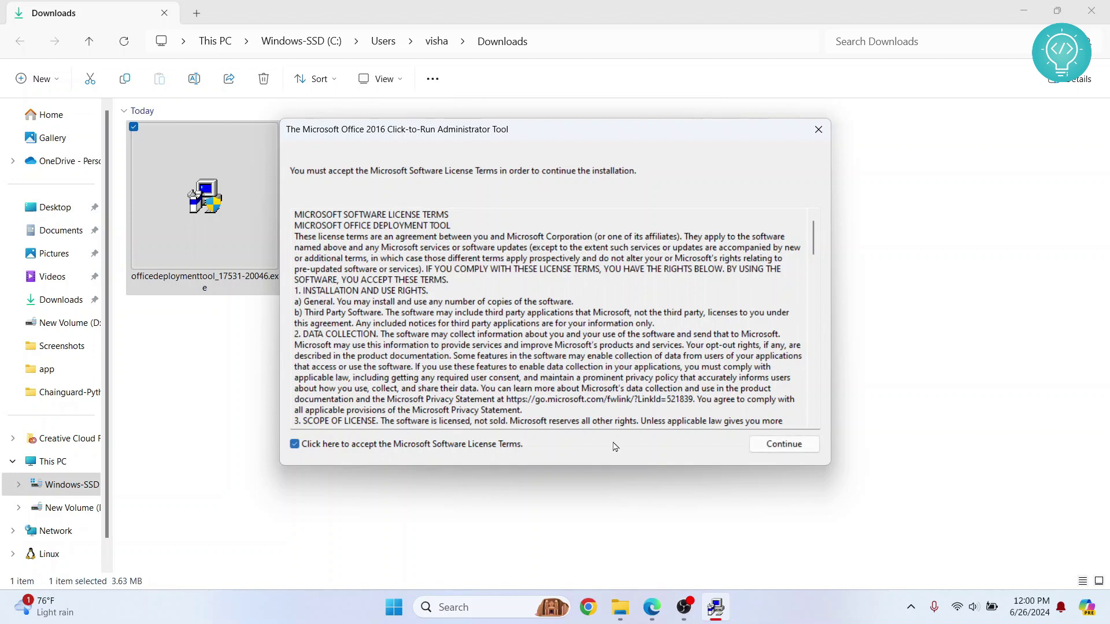
pyautogui.click(777, 445)
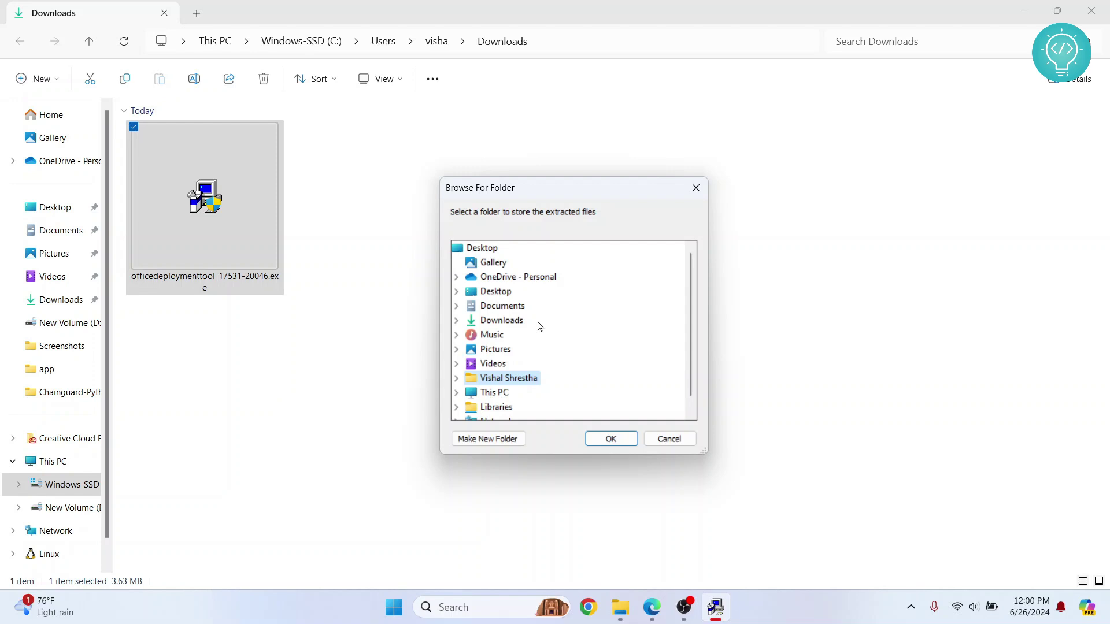
pyautogui.scroll(-1, 508, 344)
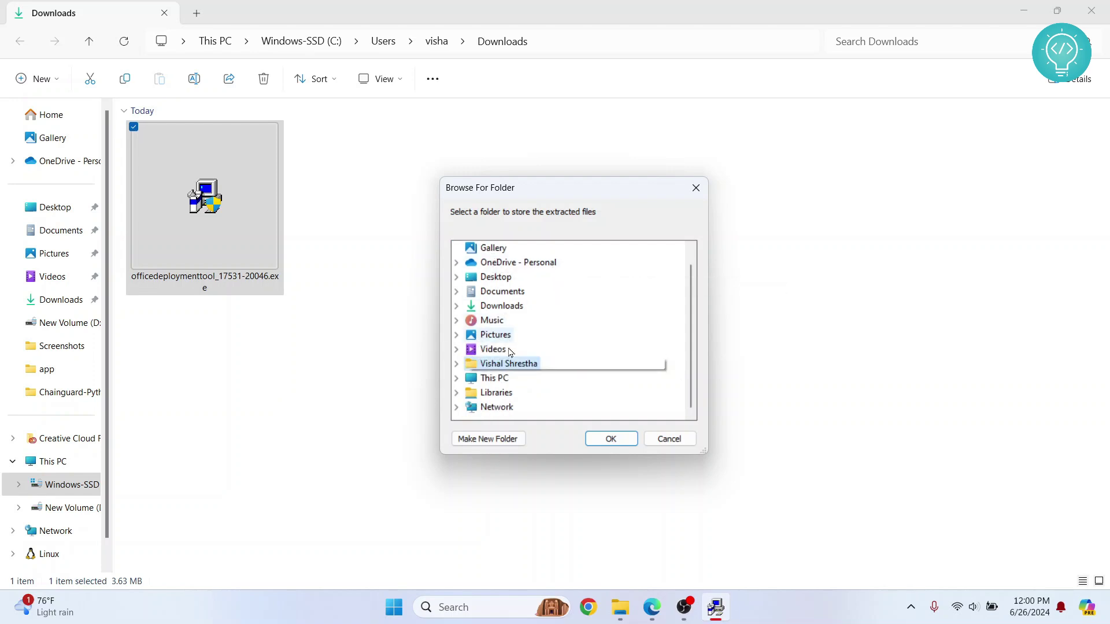
pyautogui.scroll(1, 498, 315)
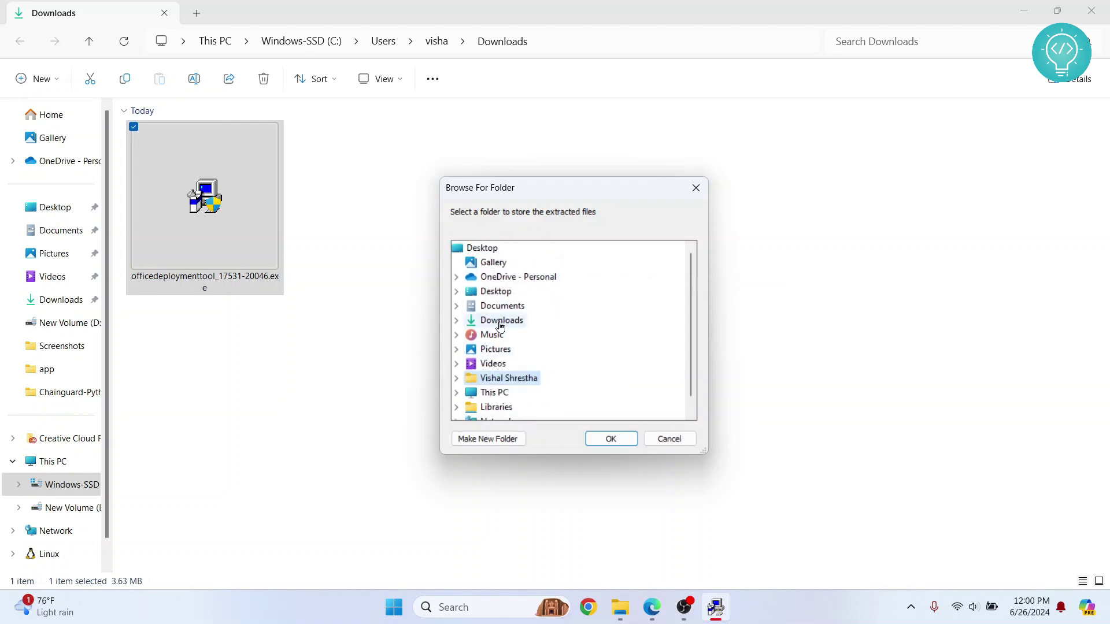
pyautogui.click(500, 324)
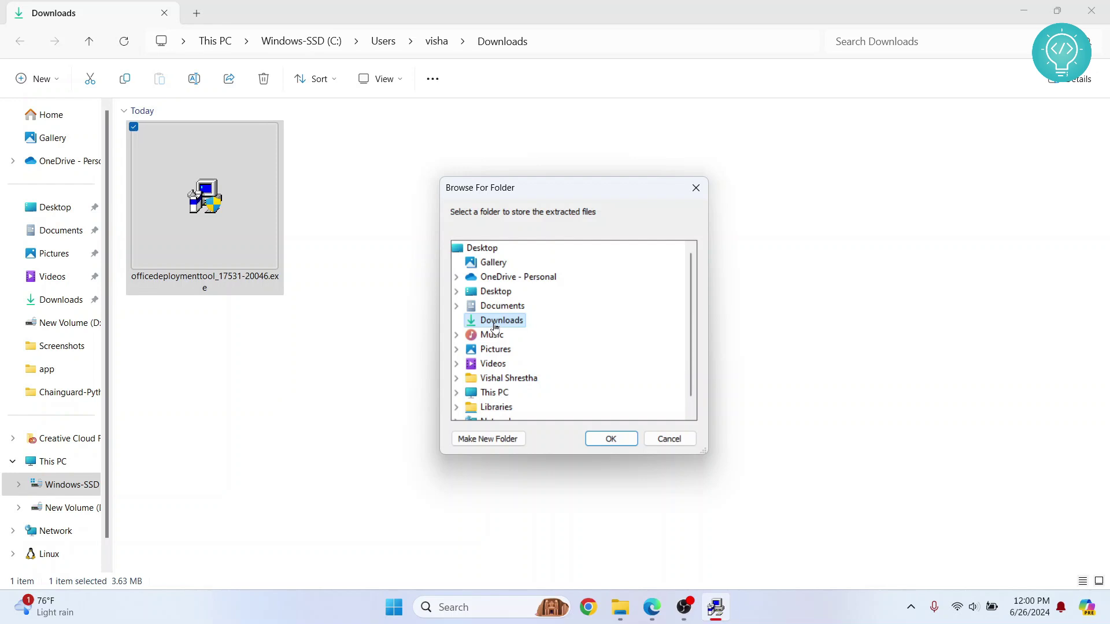
pyautogui.click(611, 441)
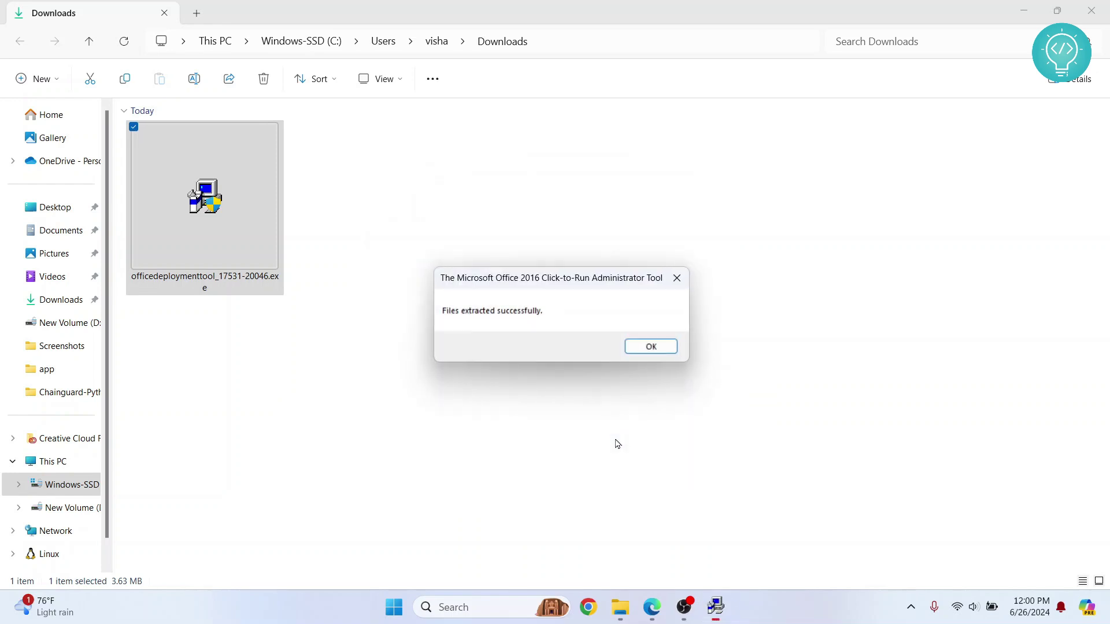
# - Permanently delete the three unneeded sample XML files from Downloads
pyautogui.click(651, 346)
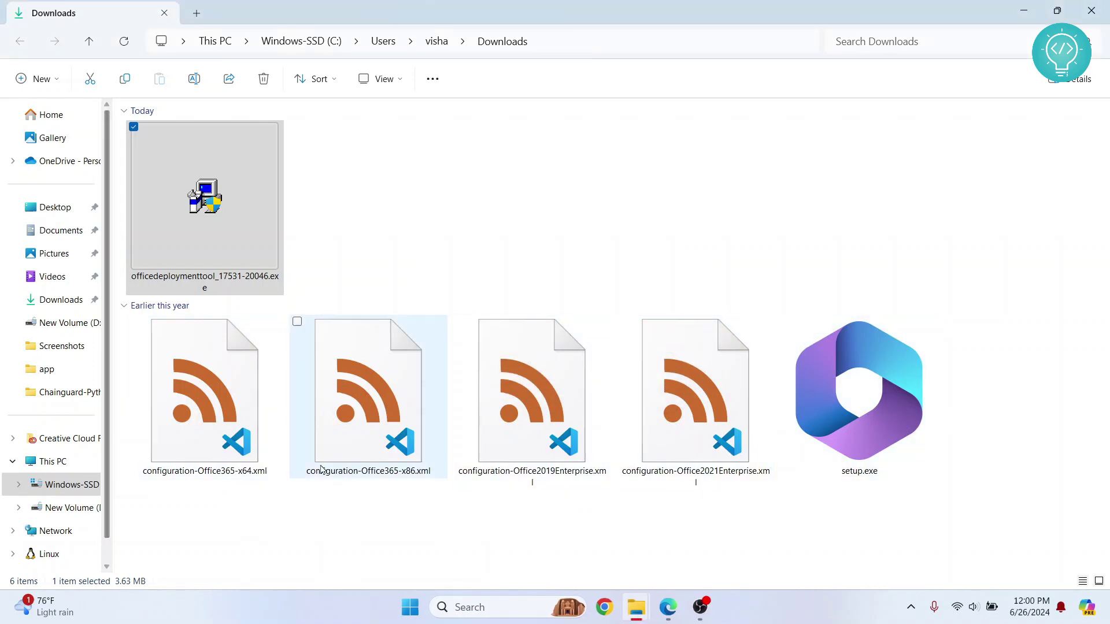
pyautogui.moveTo(696, 522); pyautogui.dragTo(329, 400)
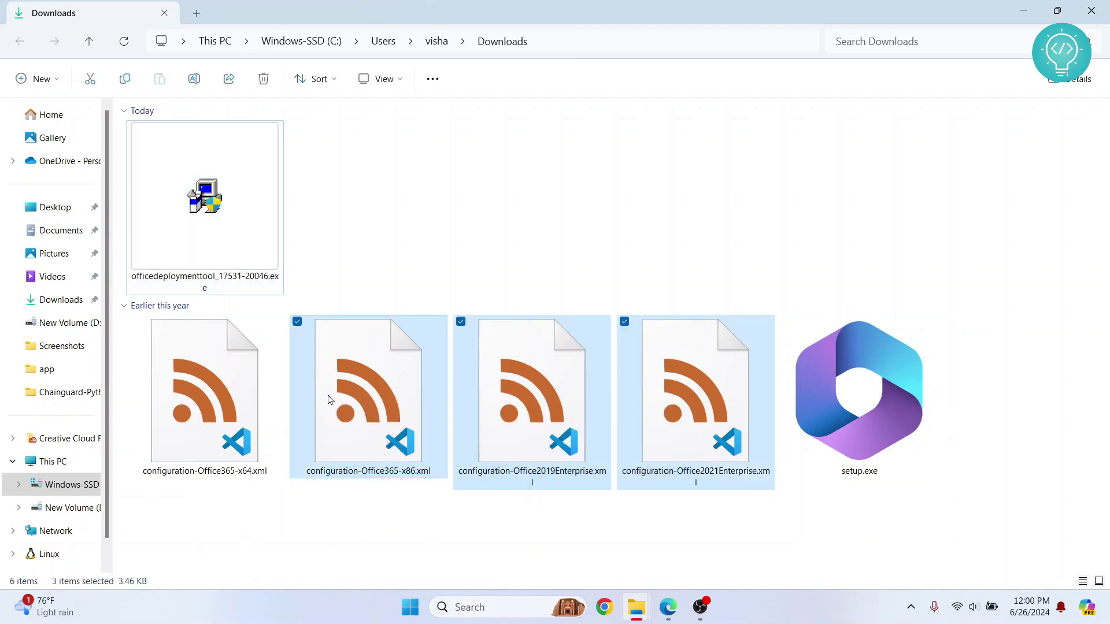
pyautogui.hotkey('shift', 'Delete')
pyautogui.press('Return')
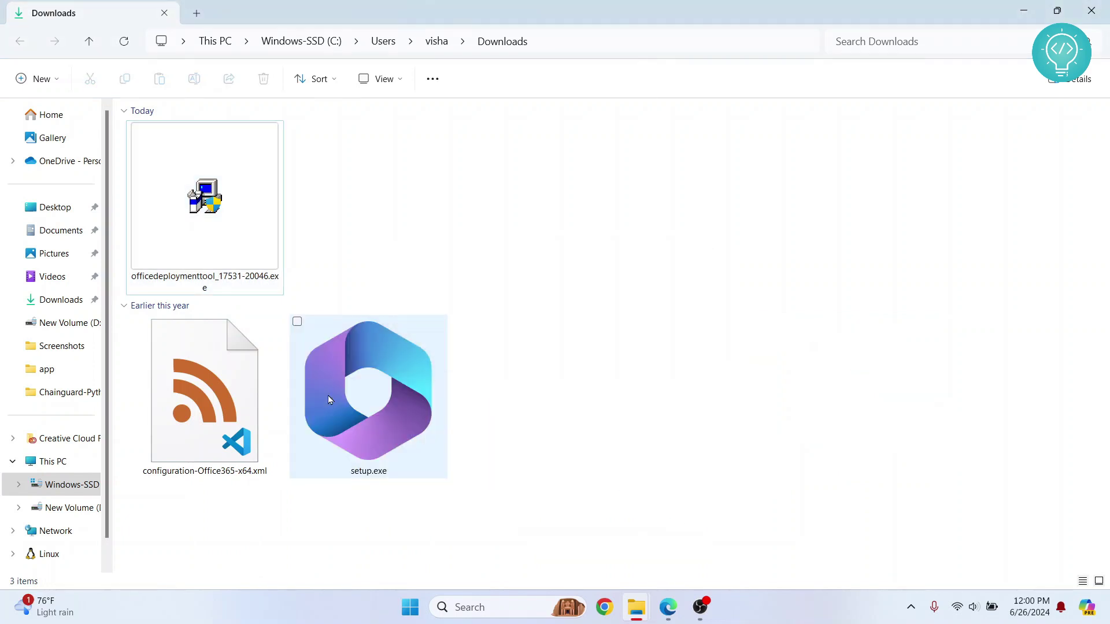
# - Rename configuration-Office365-x64.xml to configuration.xml
pyautogui.click(243, 416)
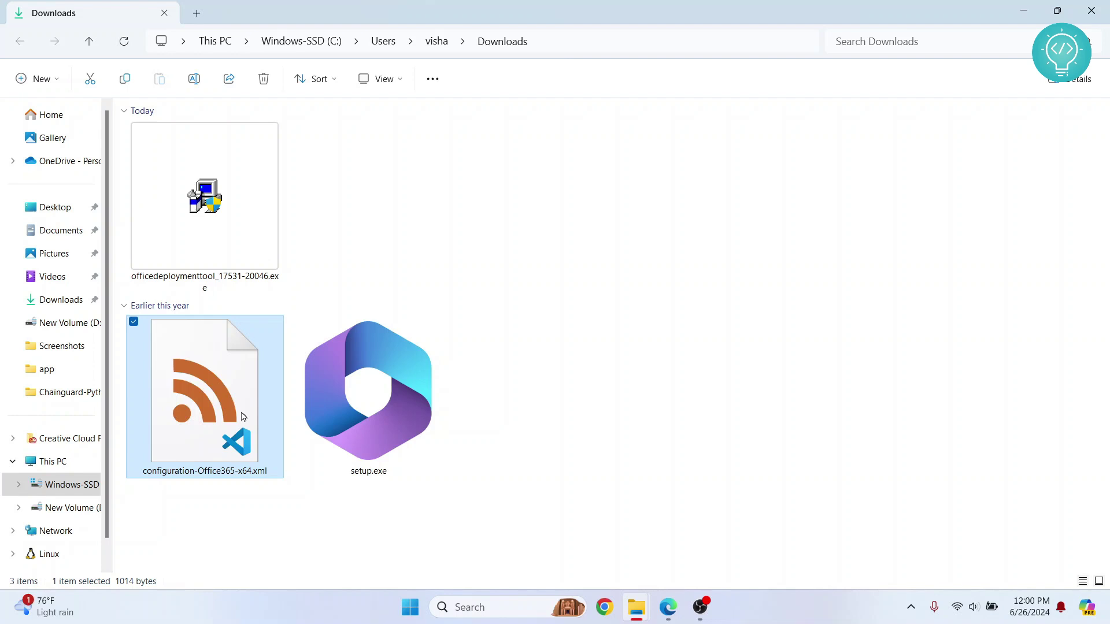
pyautogui.rightClick(243, 416)
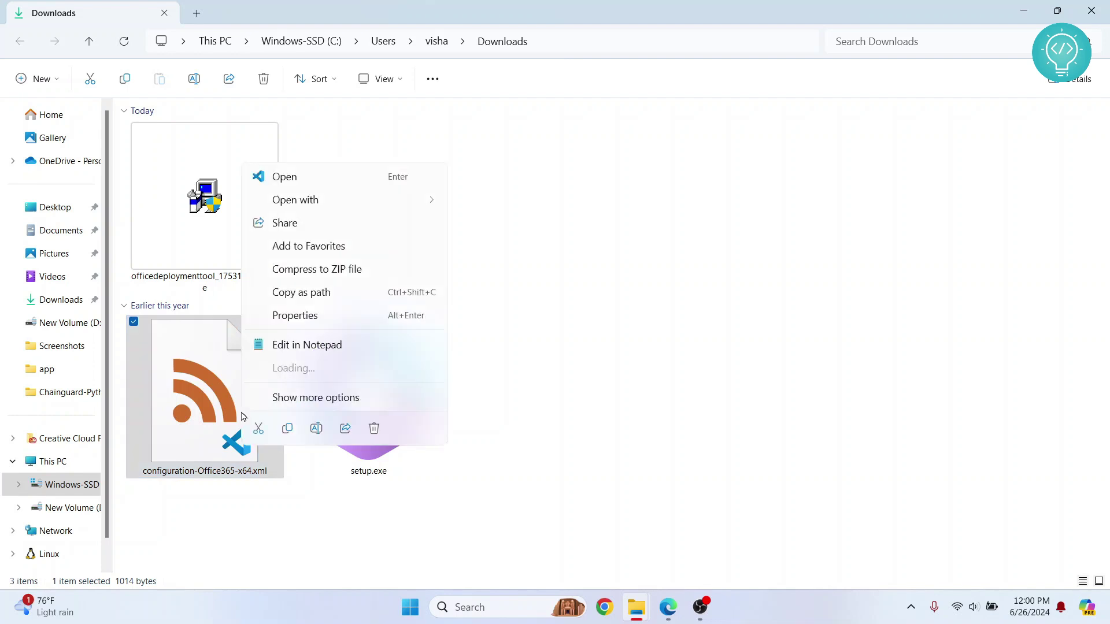
pyautogui.click(319, 429)
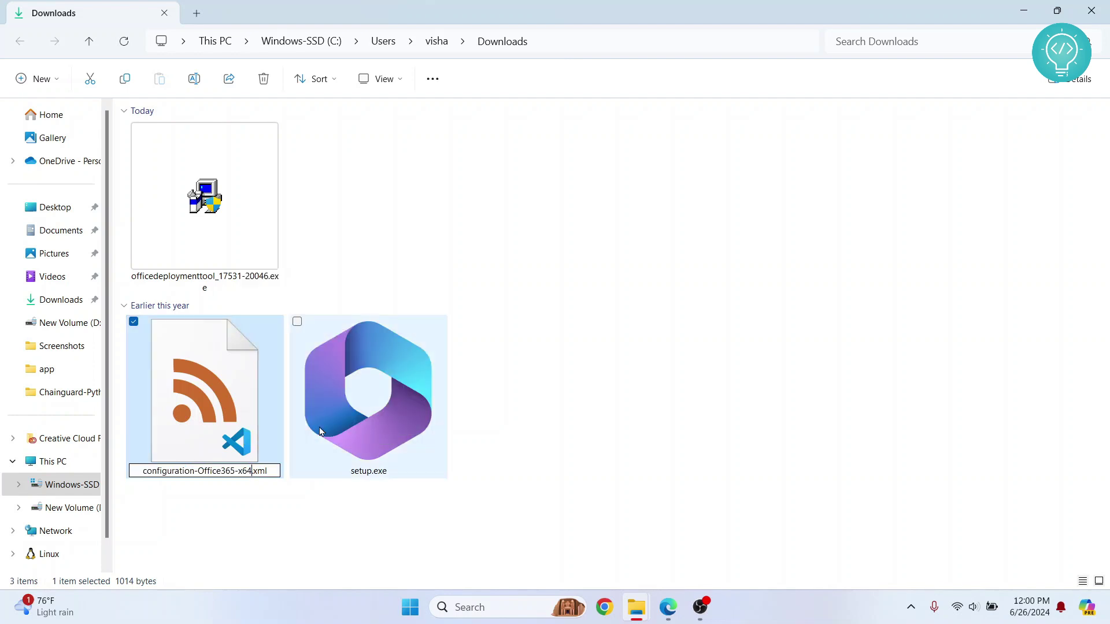
pyautogui.press('BackSpace')
pyautogui.press('BackSpace')
pyautogui.press('BackSpace')
pyautogui.press('BackSpace')
pyautogui.press('BackSpace')
pyautogui.press('BackSpace')
pyautogui.press('BackSpace')
pyautogui.press('BackSpace')
pyautogui.press('BackSpace')
pyautogui.press('BackSpace')
pyautogui.press('BackSpace')
pyautogui.press('BackSpace')
pyautogui.press('BackSpace')
pyautogui.press('BackSpace')
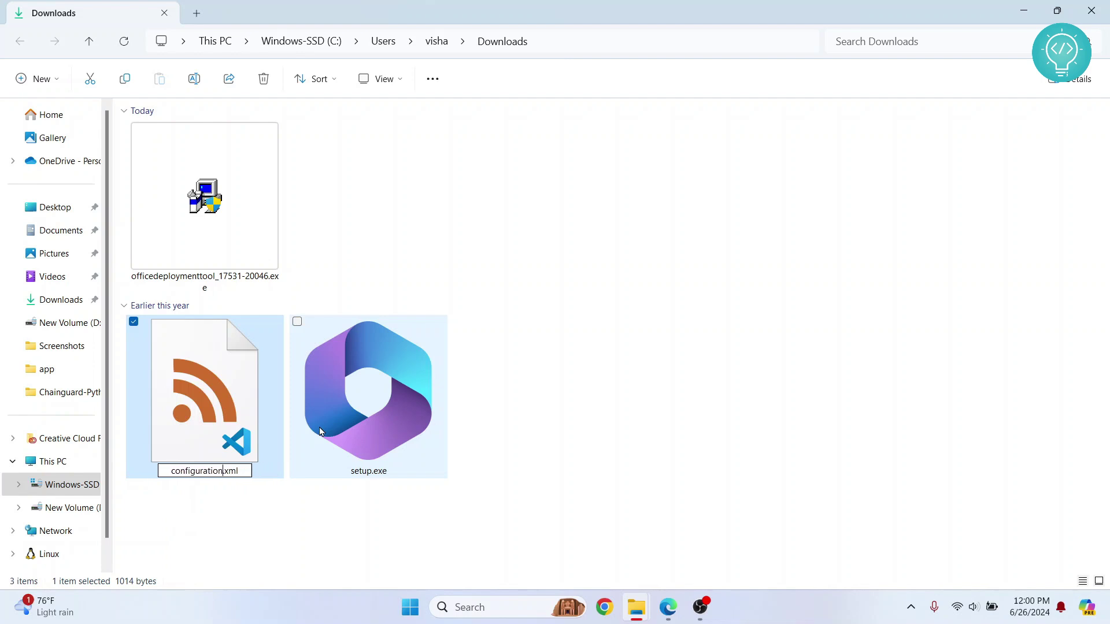
pyautogui.press('BackSpace')
pyautogui.write('n')
pyautogui.press('Return')
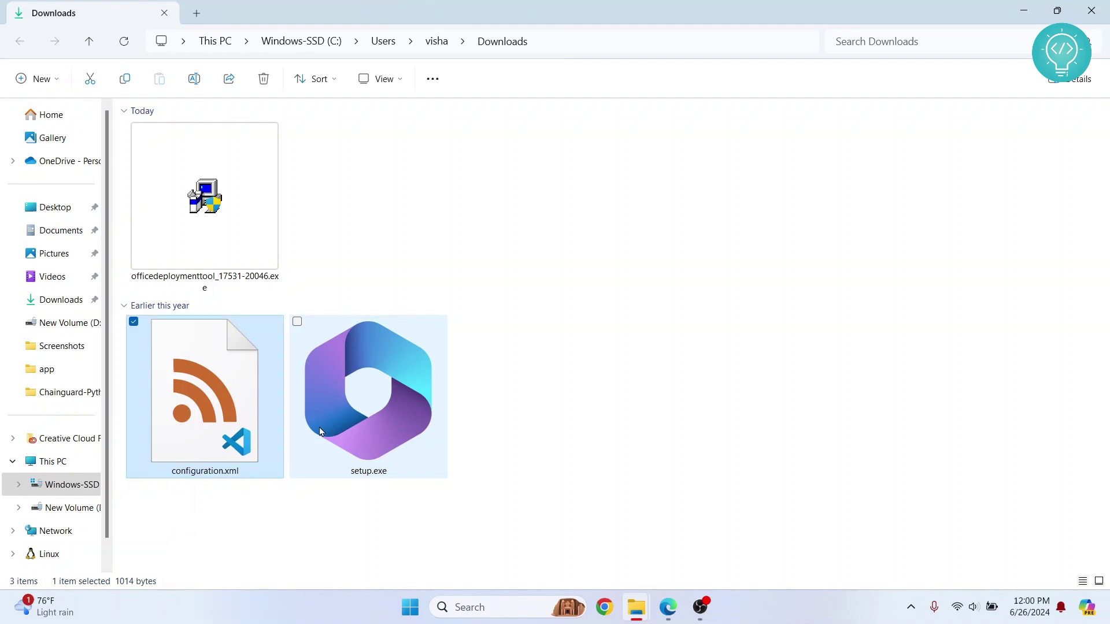
# - Permanently delete the officedeploymenttool installer exe
pyautogui.click(190, 214)
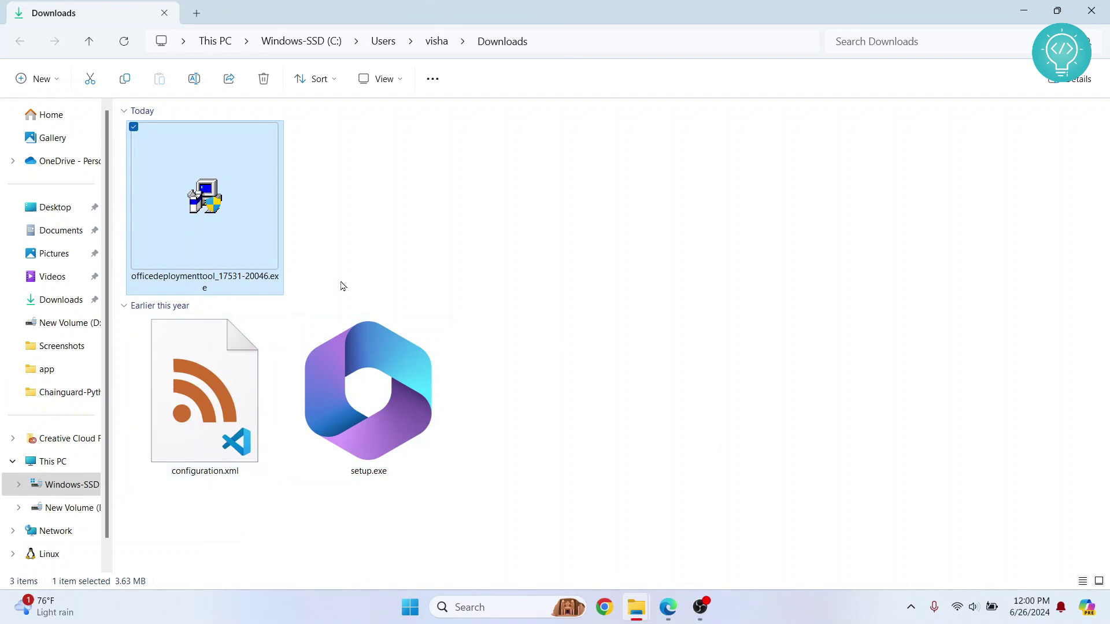
pyautogui.hotkey('shift', 'Delete')
pyautogui.press('Return')
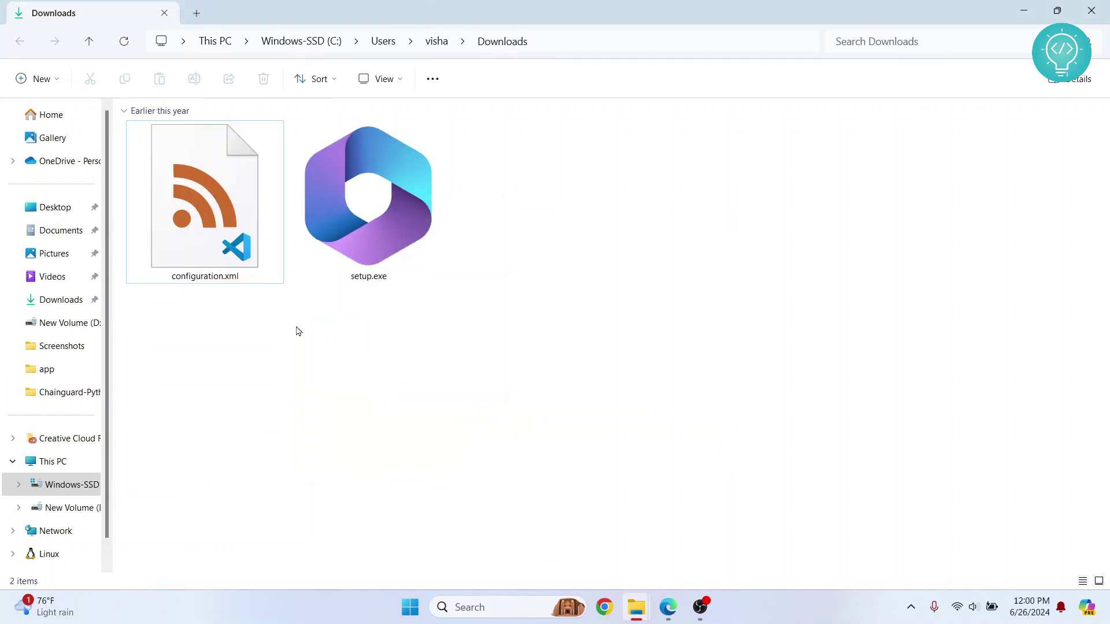
# - Copy the LTSC 2024 sample configuration XML from the Install Office LTSC preview article
pyautogui.click(661, 608)
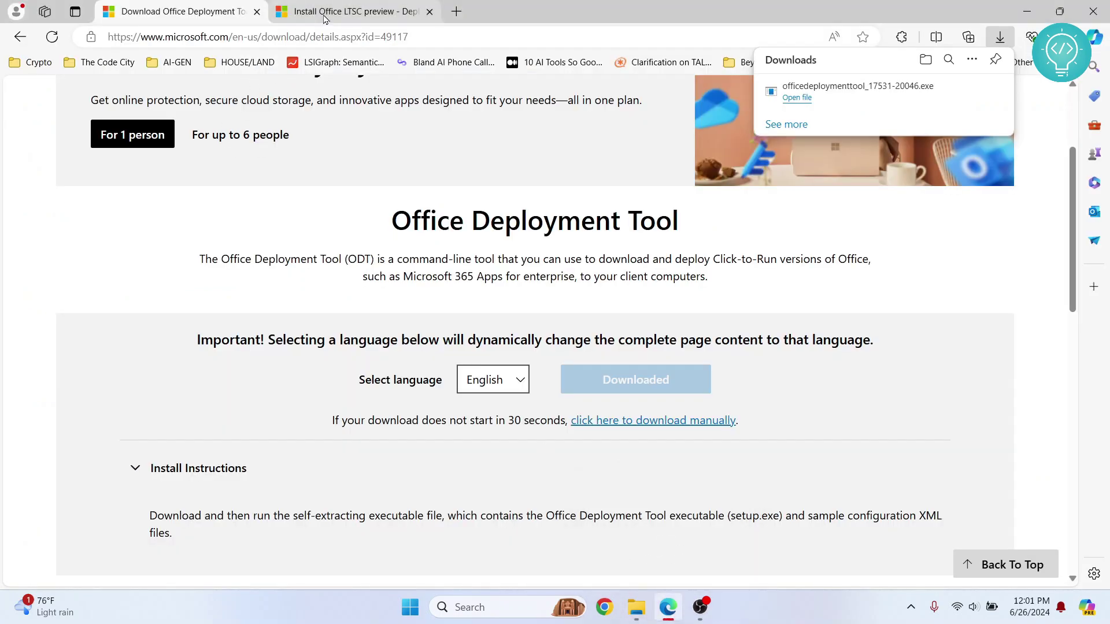
pyautogui.click(325, 19)
pyautogui.scroll(8, 421, 193)
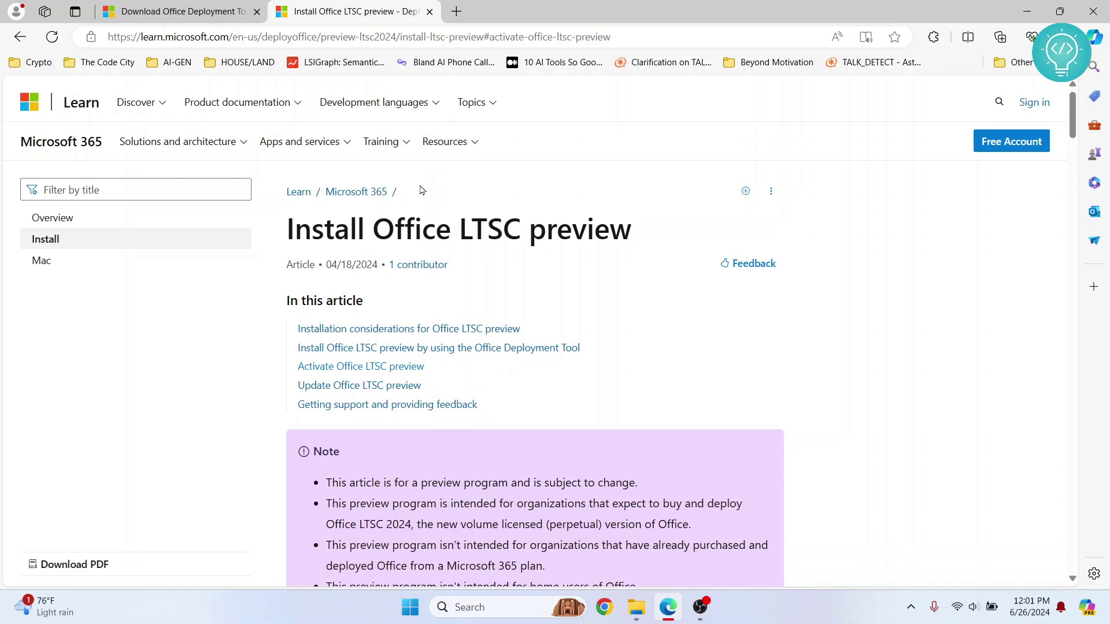
pyautogui.scroll(-1, 421, 190)
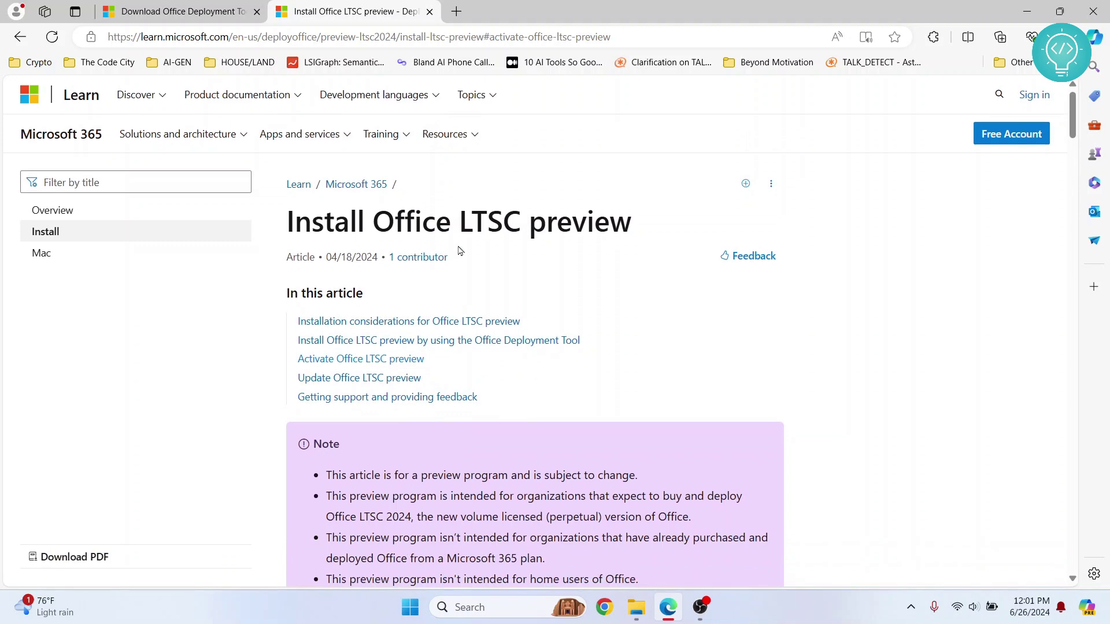
pyautogui.scroll(-6, 460, 250)
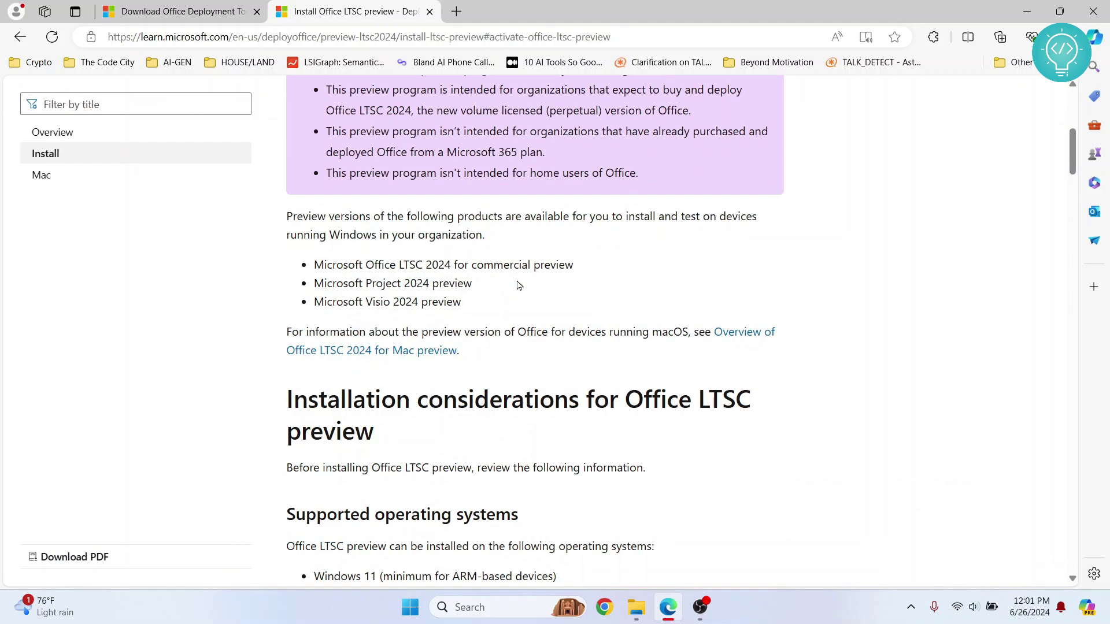
pyautogui.scroll(-12, 517, 285)
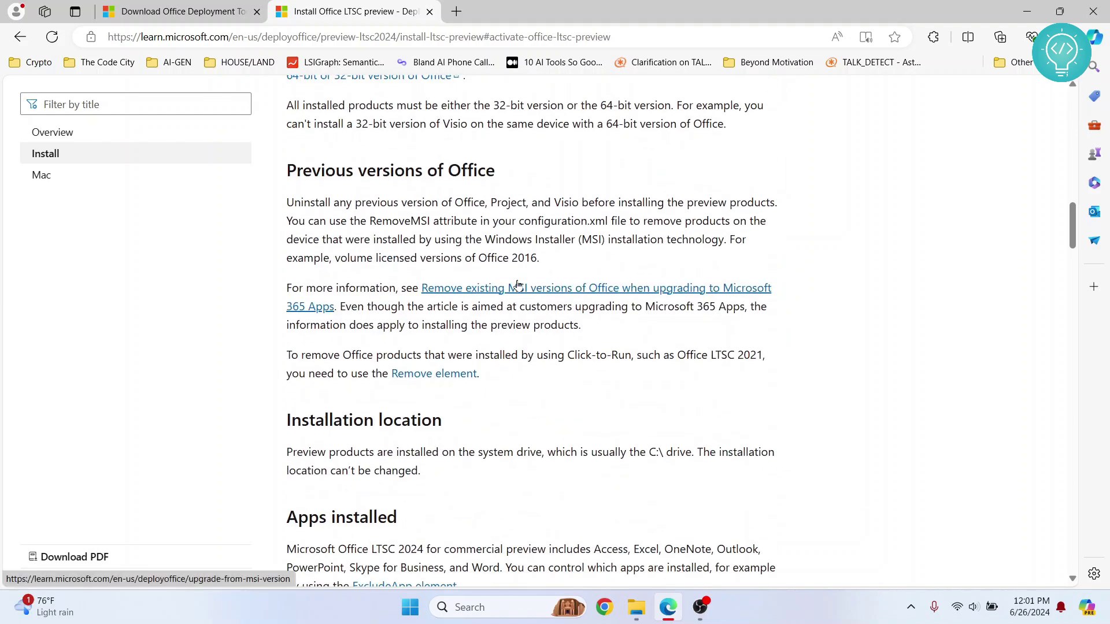
pyautogui.scroll(-20, 518, 285)
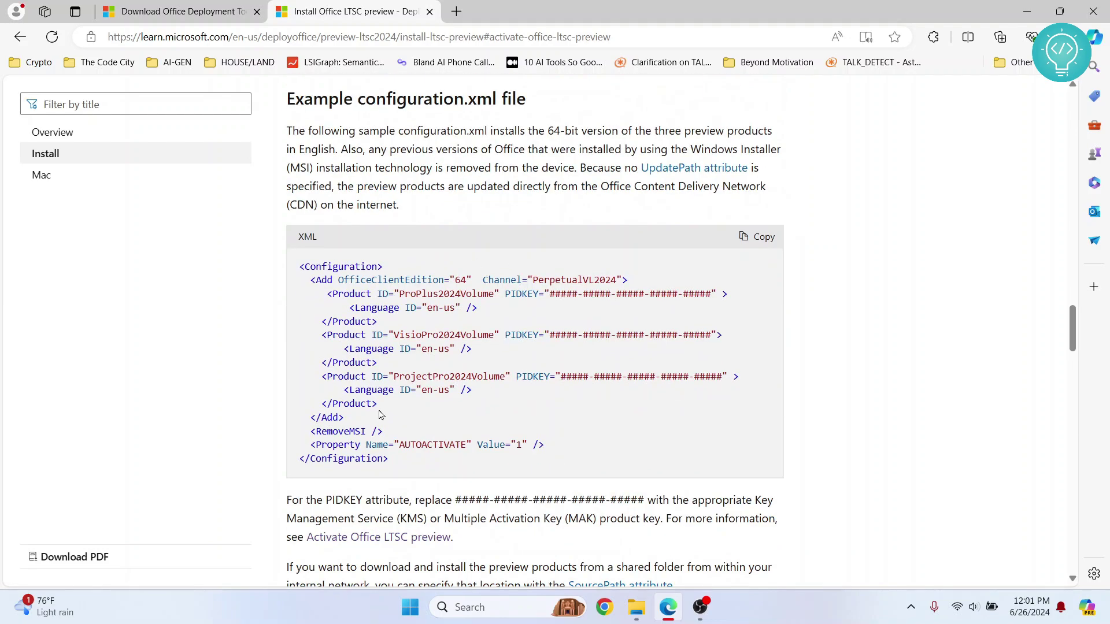
pyautogui.click(755, 239)
# - Open configuration.xml in a maximized Notepad and erase all its Office 365 sample text
pyautogui.moveTo(632, 609)
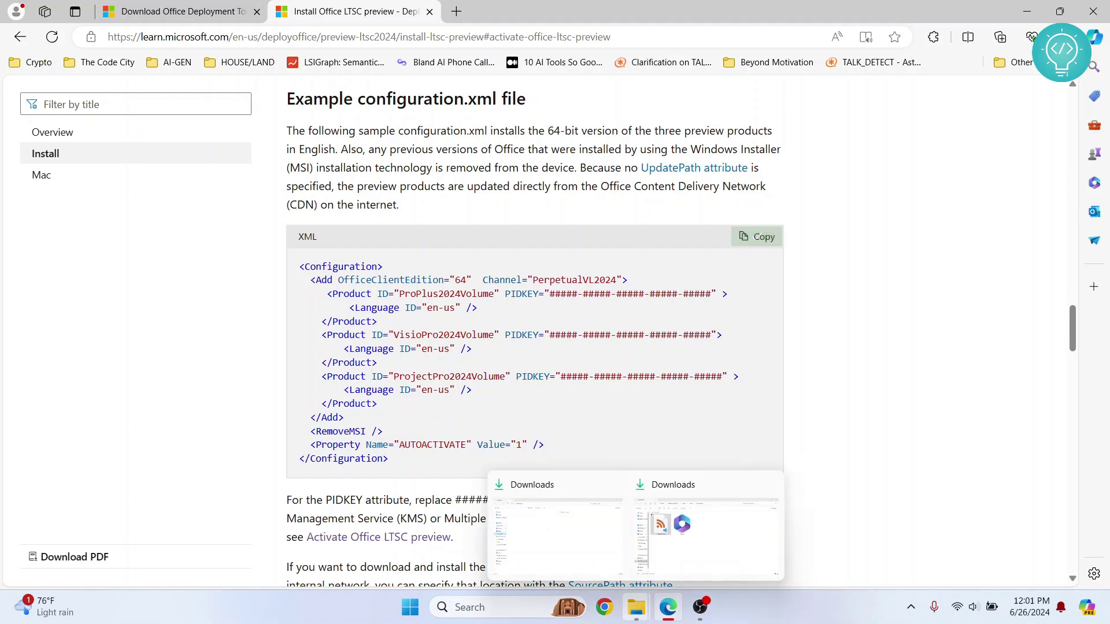
pyautogui.click(705, 541)
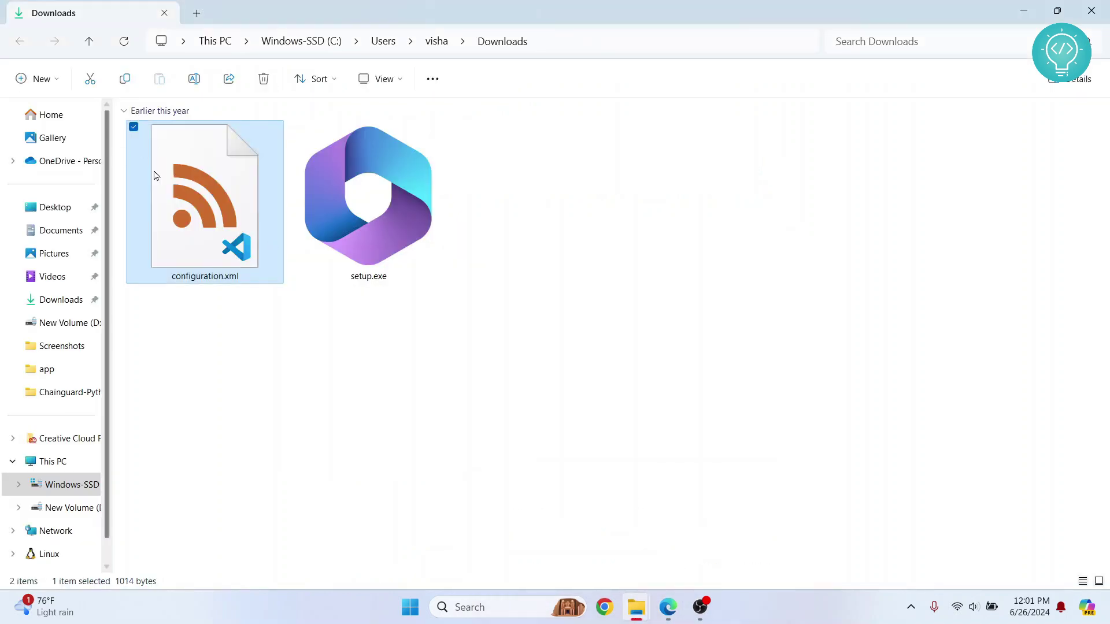
pyautogui.rightClick(202, 210)
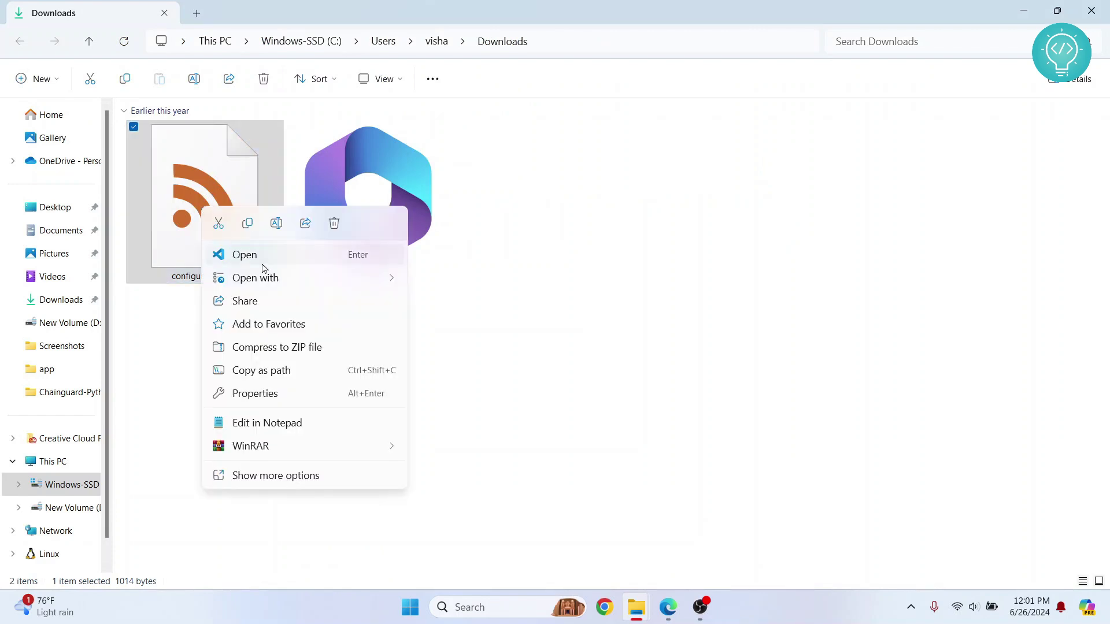
pyautogui.moveTo(263, 278)
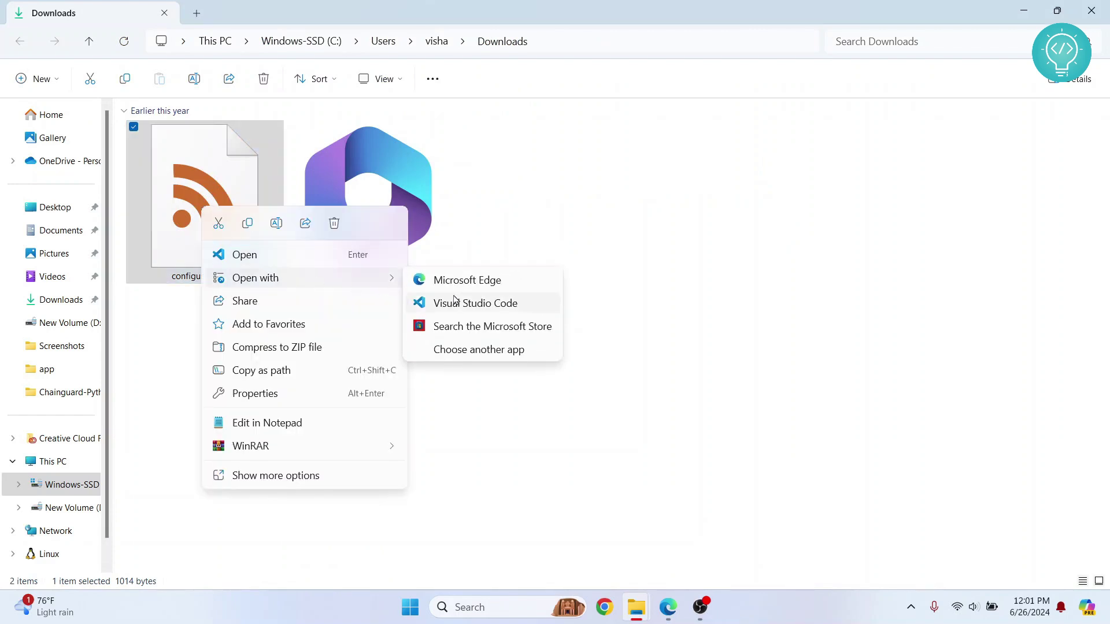
pyautogui.click(473, 350)
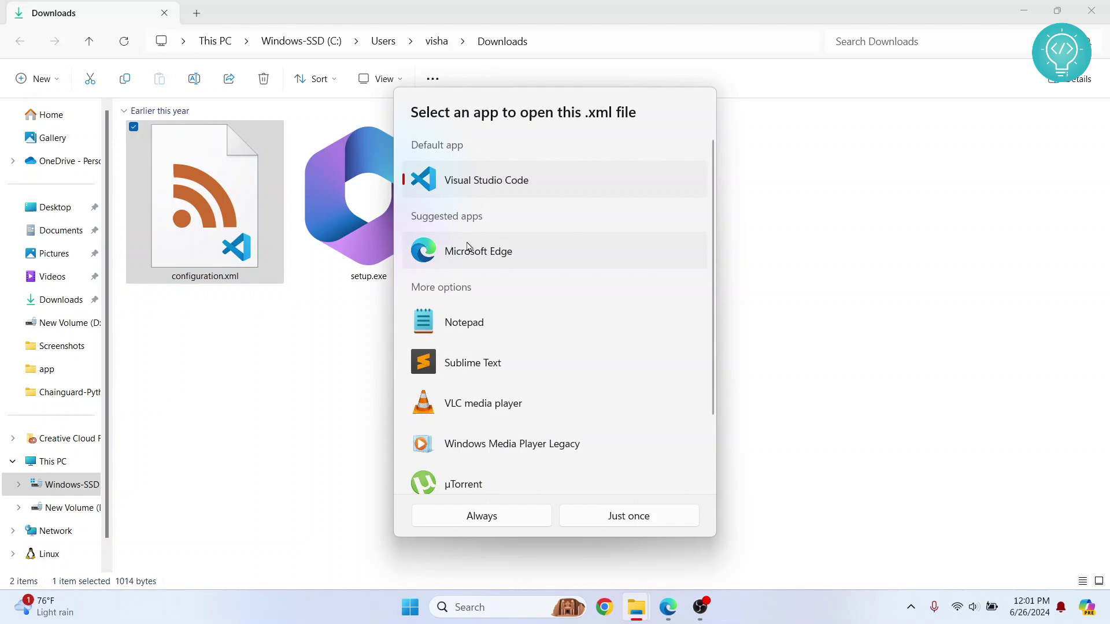
pyautogui.doubleClick(491, 337)
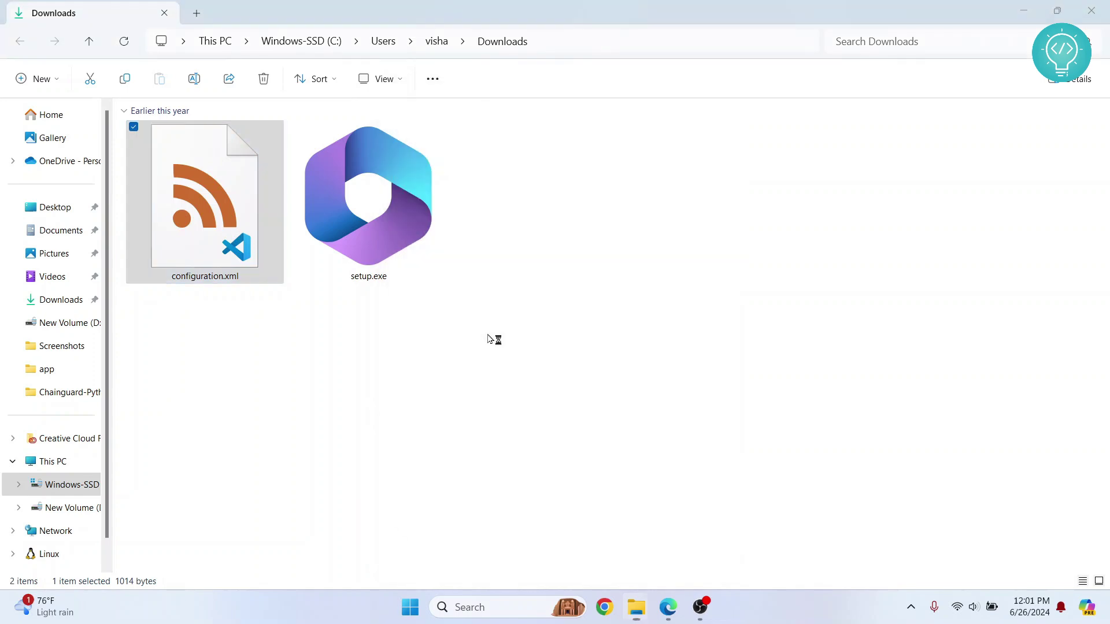
pyautogui.click(674, 132)
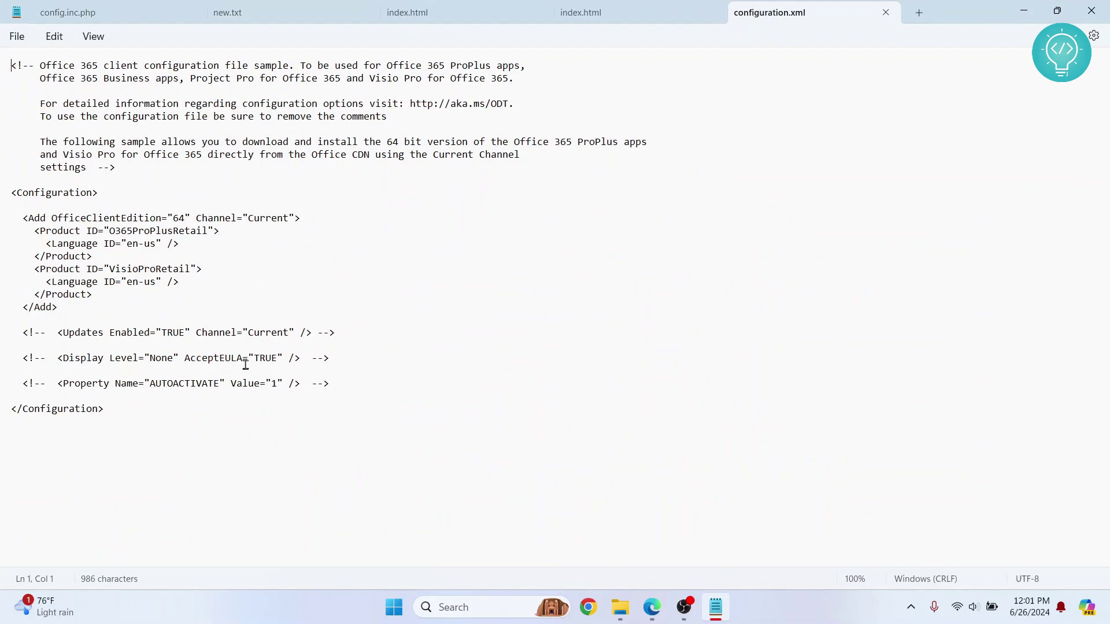
pyautogui.hotkey('ctrl', 'a')
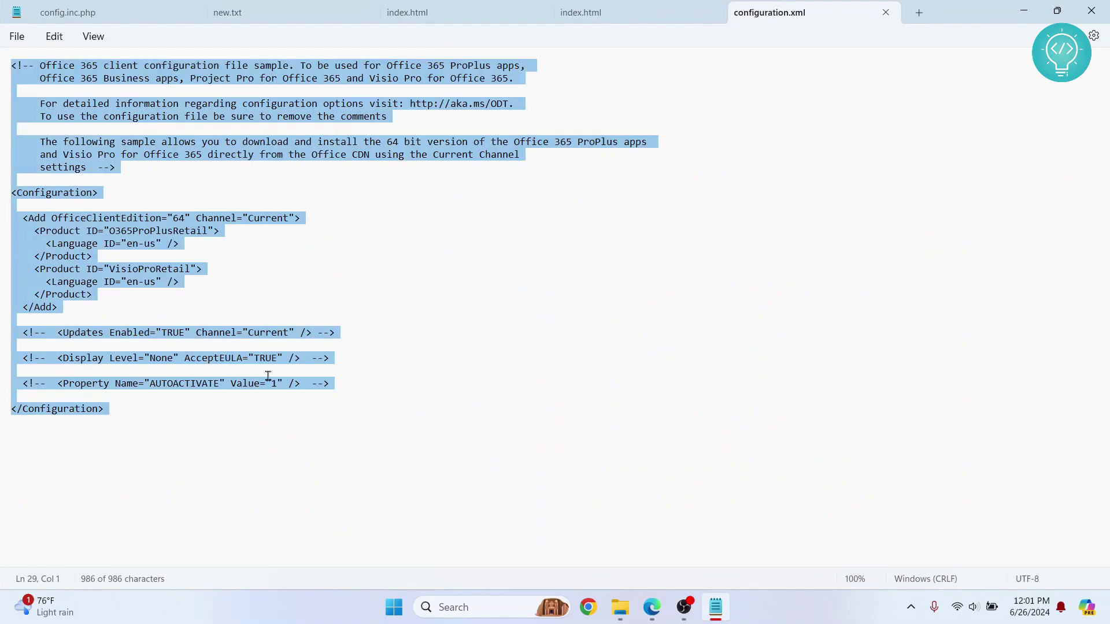
pyautogui.press('Delete')
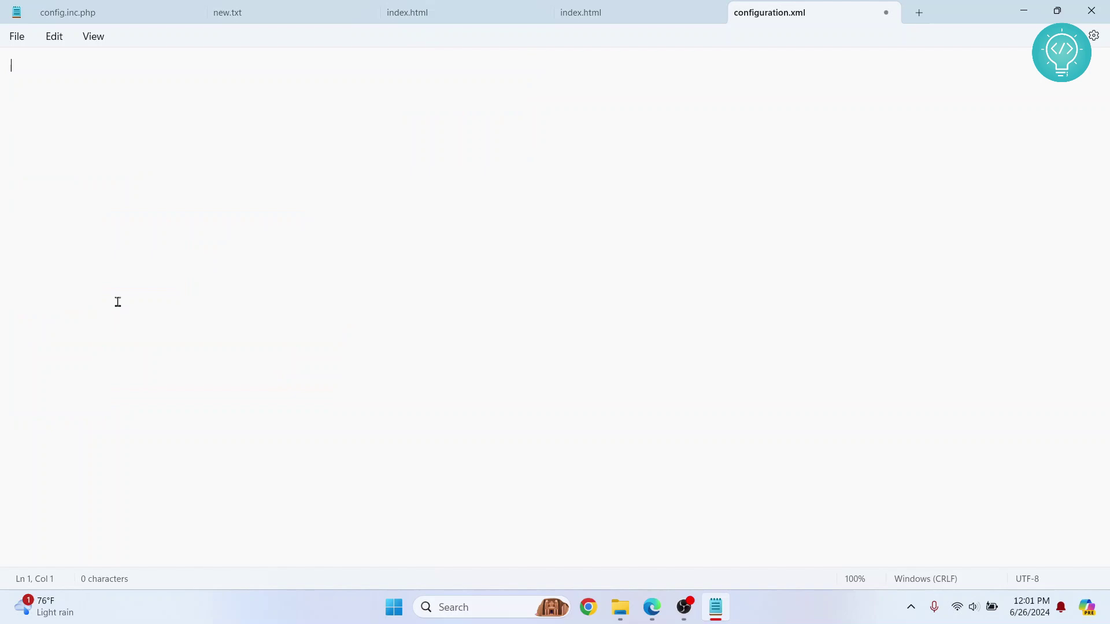
# - Paste the copied LTSC 2024 sample XML into configuration.xml
pyautogui.hotkey('ctrl', 'v')
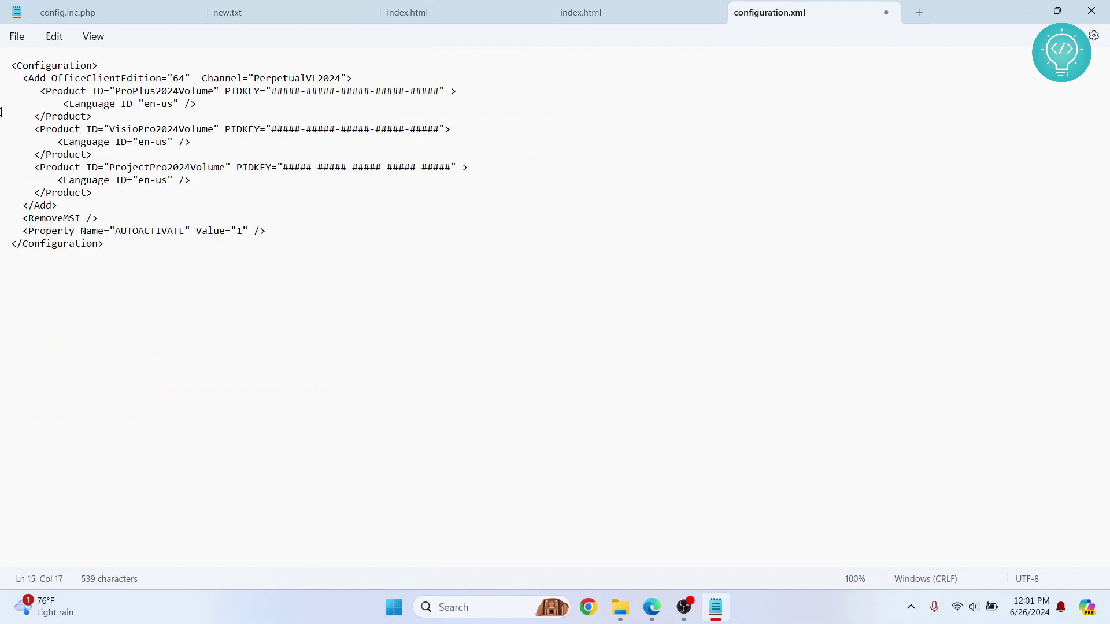
pyautogui.hotkey('alt', 'Tab')
pyautogui.hotkey('alt', 'Tab')
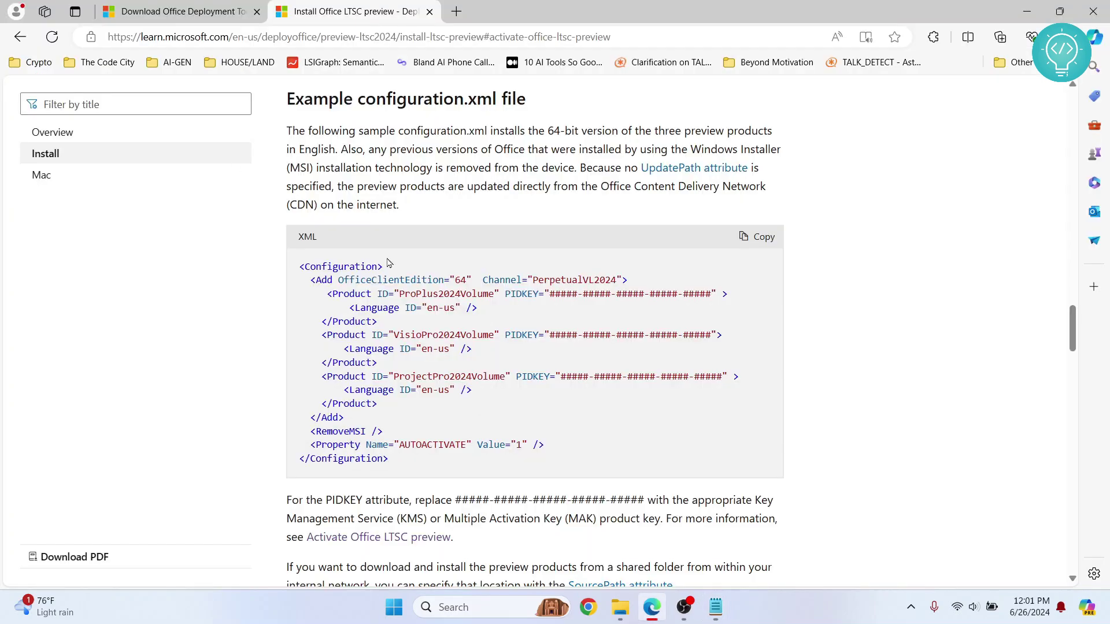
pyautogui.hotkey('alt', 'Tab')
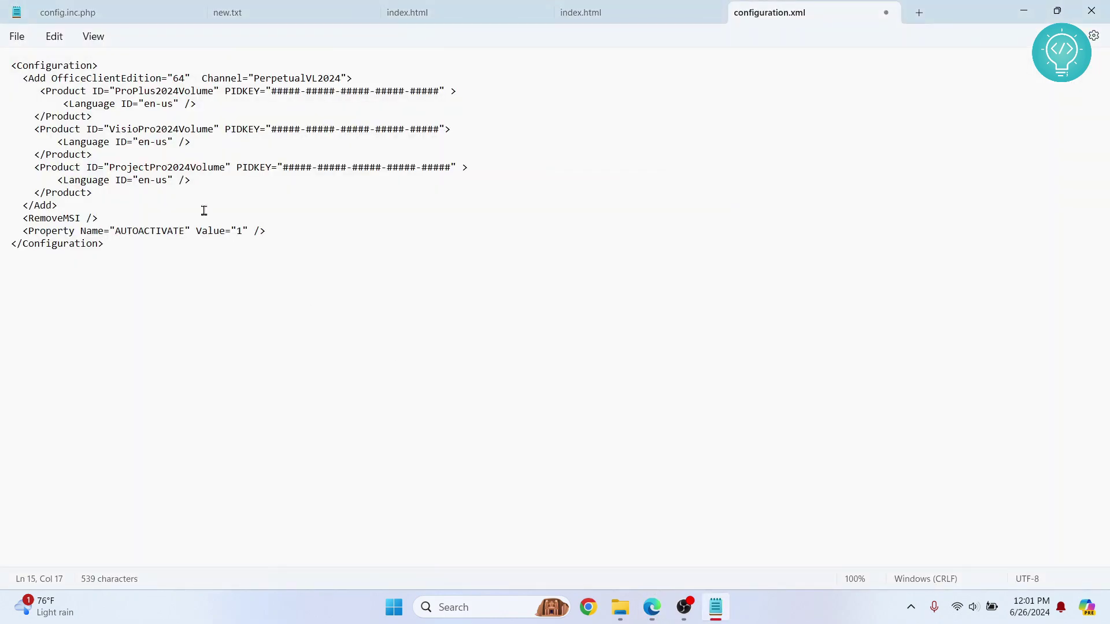
# - Delete the VisioPro and ProjectPro product blocks, keeping only ProPlus2024Volume, and close Notepad
pyautogui.doubleClick(150, 93)
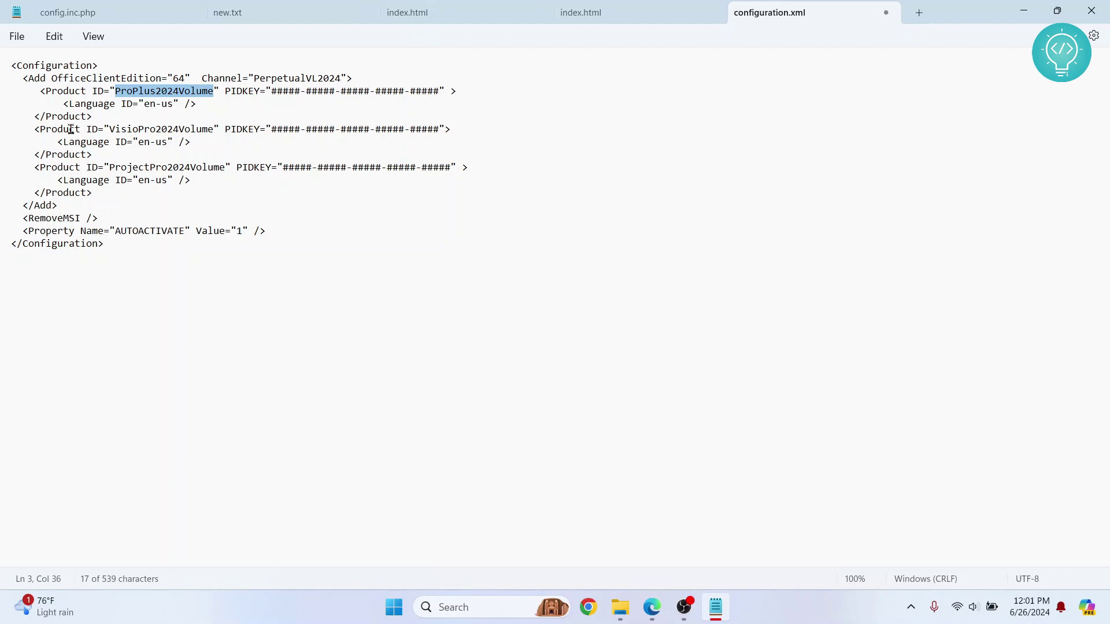
pyautogui.click(40, 130)
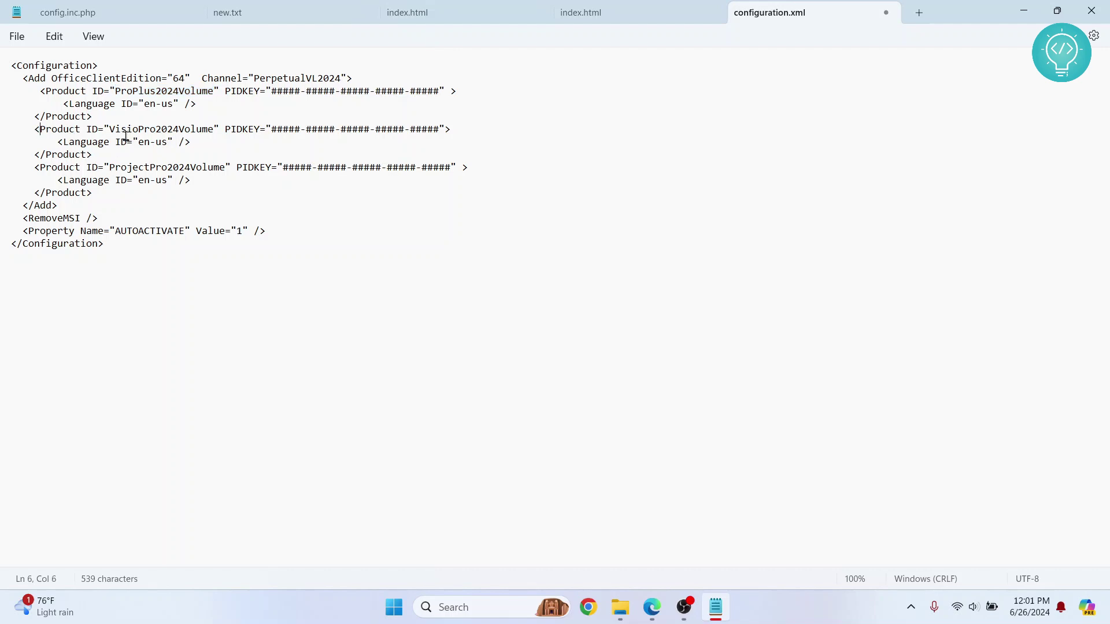
pyautogui.moveTo(126, 130); pyautogui.dragTo(1, 138)
pyautogui.click(99, 192)
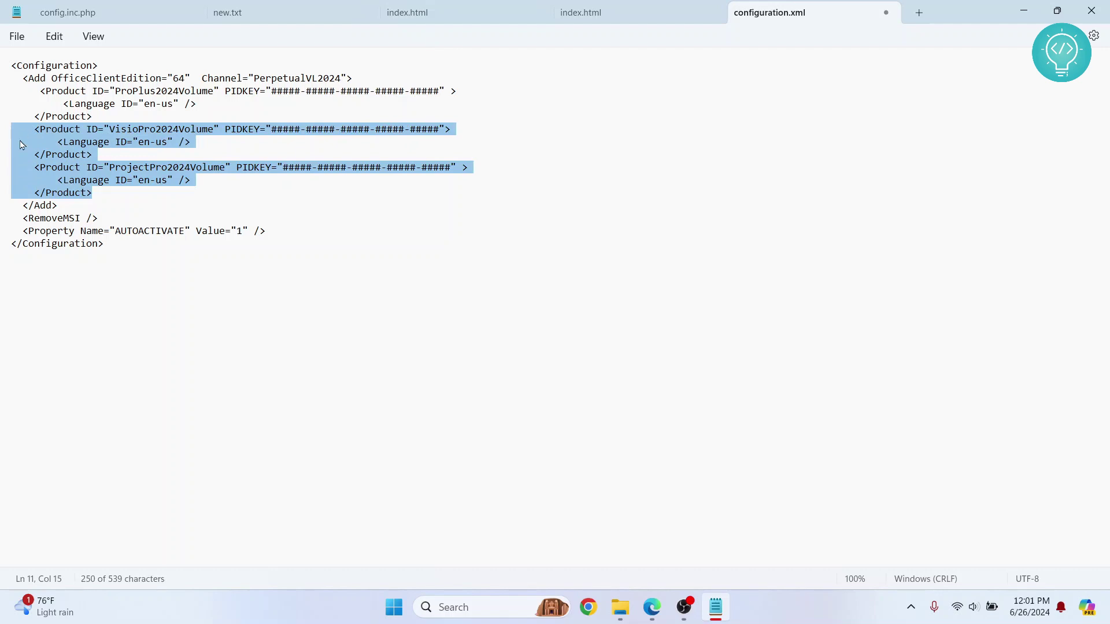
pyautogui.press('Delete')
pyautogui.press('BackSpace')
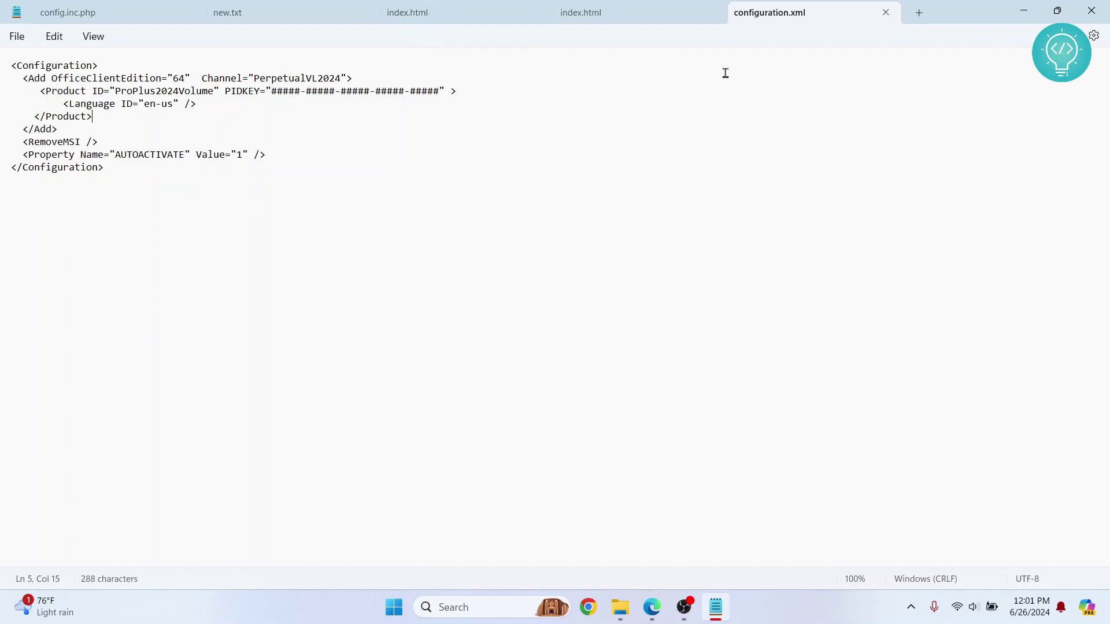
pyautogui.click(1092, 10)
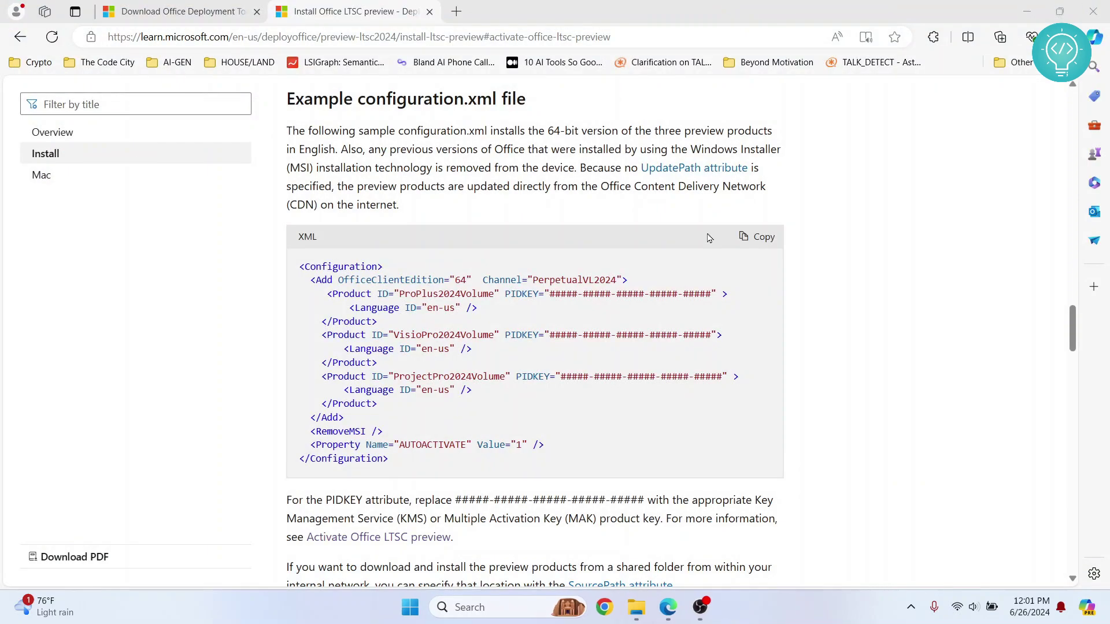
# - Launch a Command Prompt in the Downloads folder by entering cmd in the address bar
pyautogui.hotkey('alt', 'Tab')
pyautogui.hotkey('alt', 'Tab')
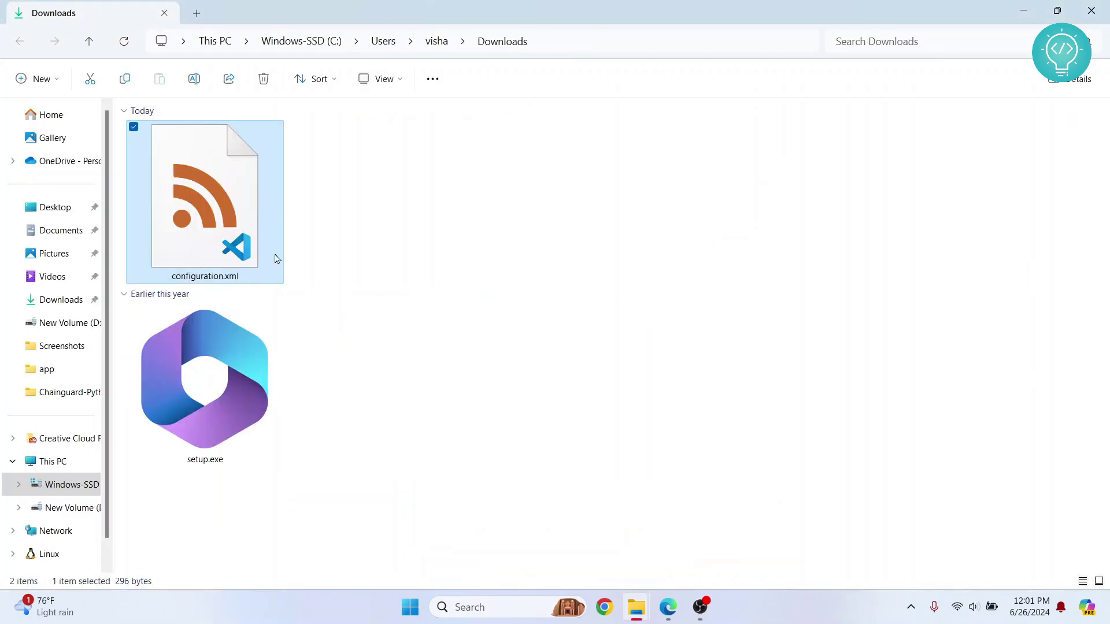
pyautogui.click(437, 231)
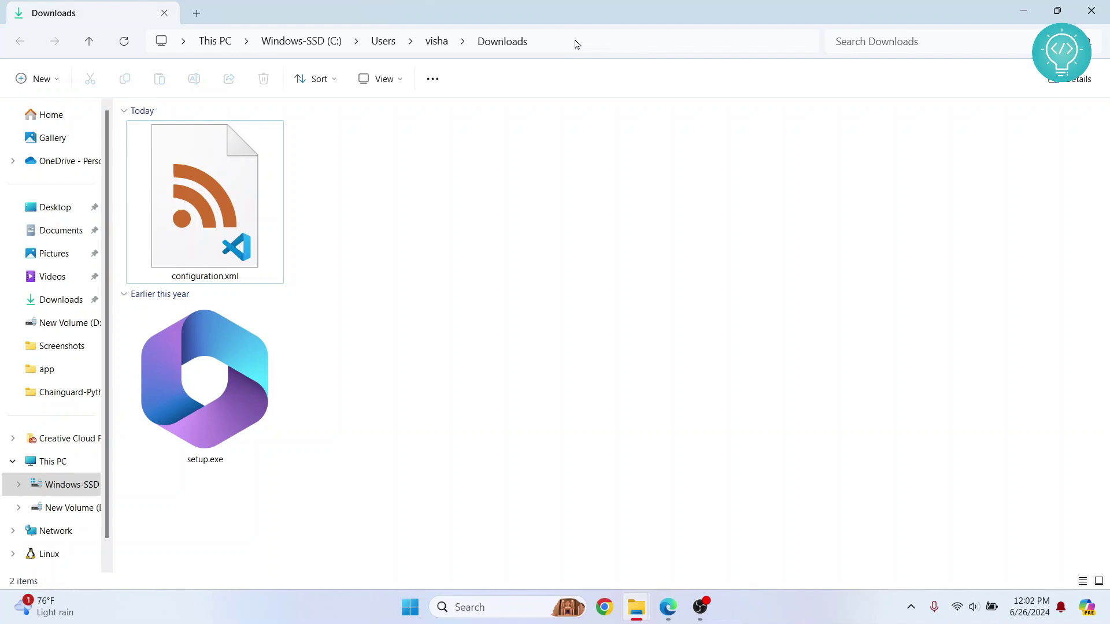
pyautogui.click(670, 39)
pyautogui.write('cm')
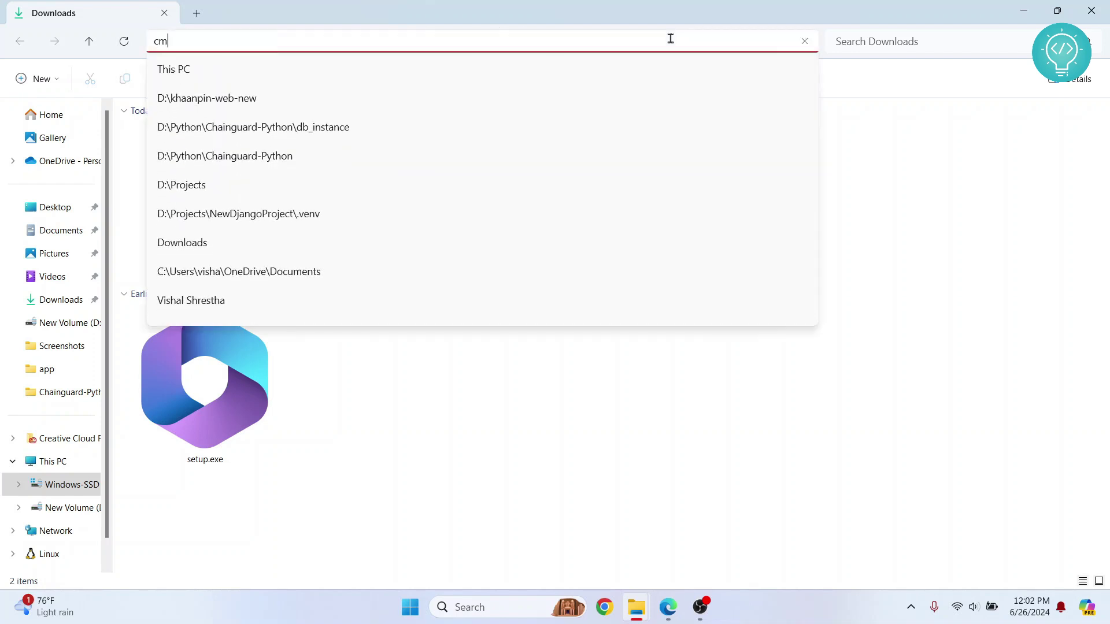
pyautogui.write('d')
pyautogui.press('Return')
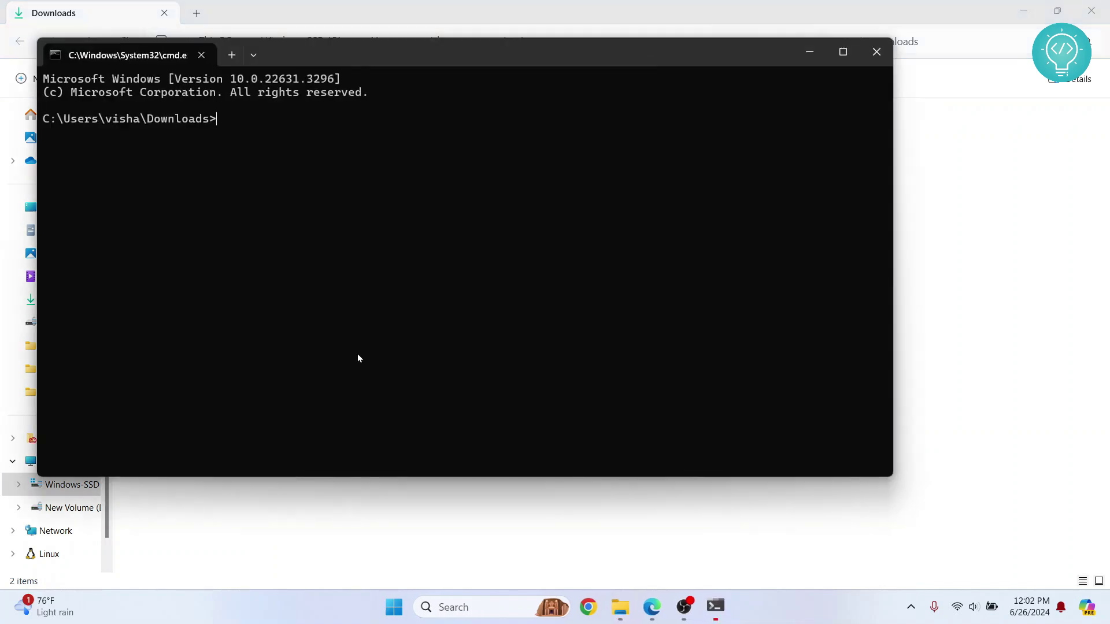
pyautogui.moveTo(443, 54); pyautogui.dragTo(533, 119)
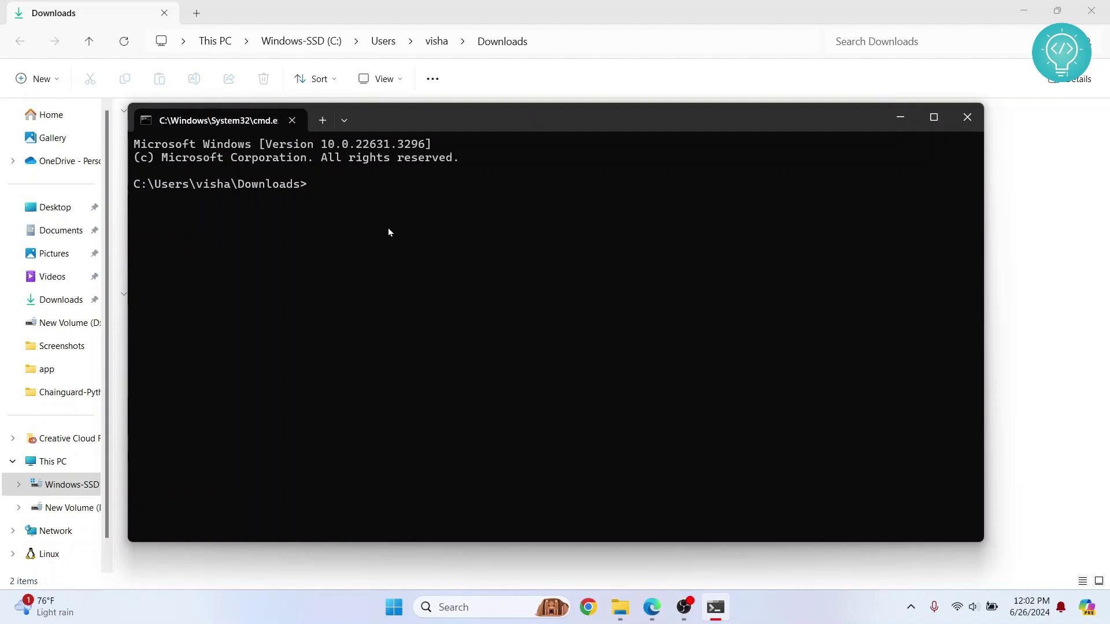
# - Run setup.exe /download configuration.xml and wait until the Office folder appears in Downloads
pyautogui.write('setup.exe /downloa')
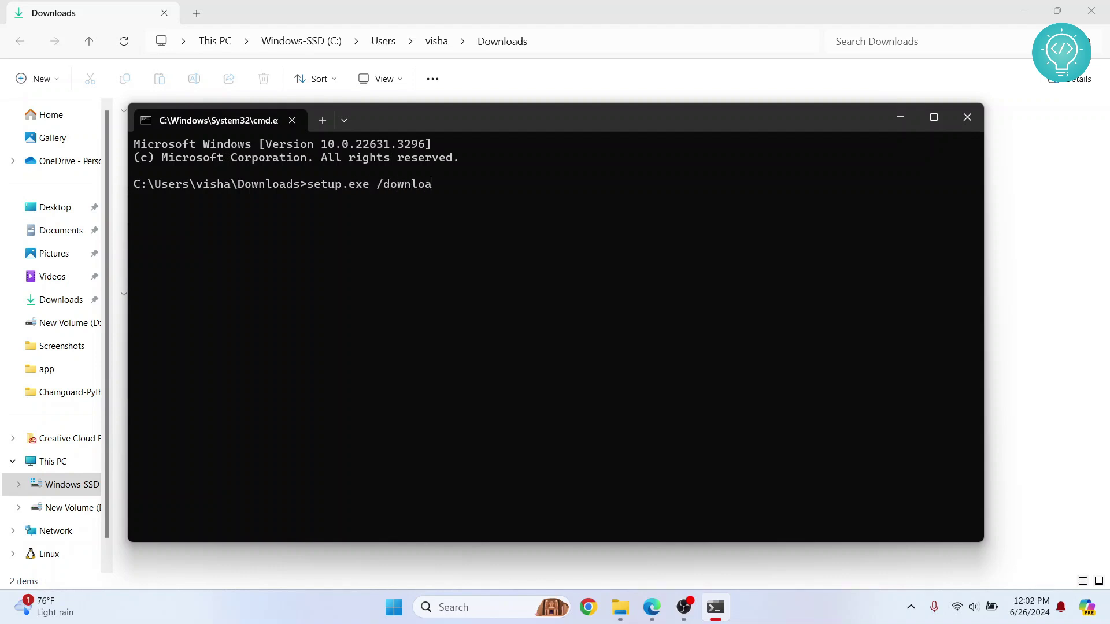
pyautogui.write('d configuration.xml')
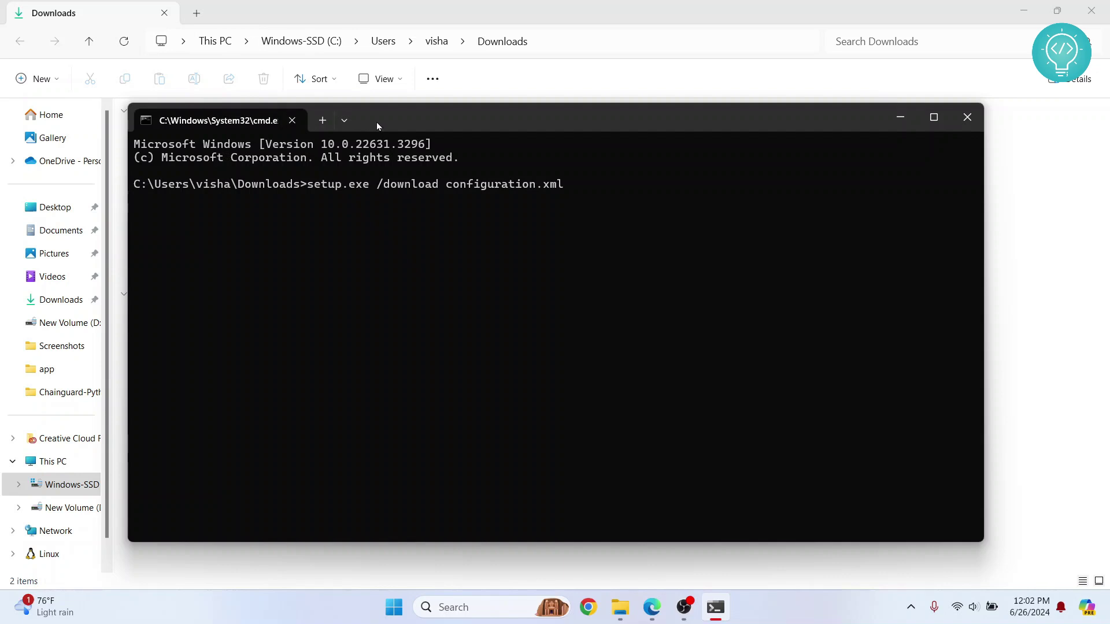
pyautogui.moveTo(376, 123); pyautogui.dragTo(502, 94)
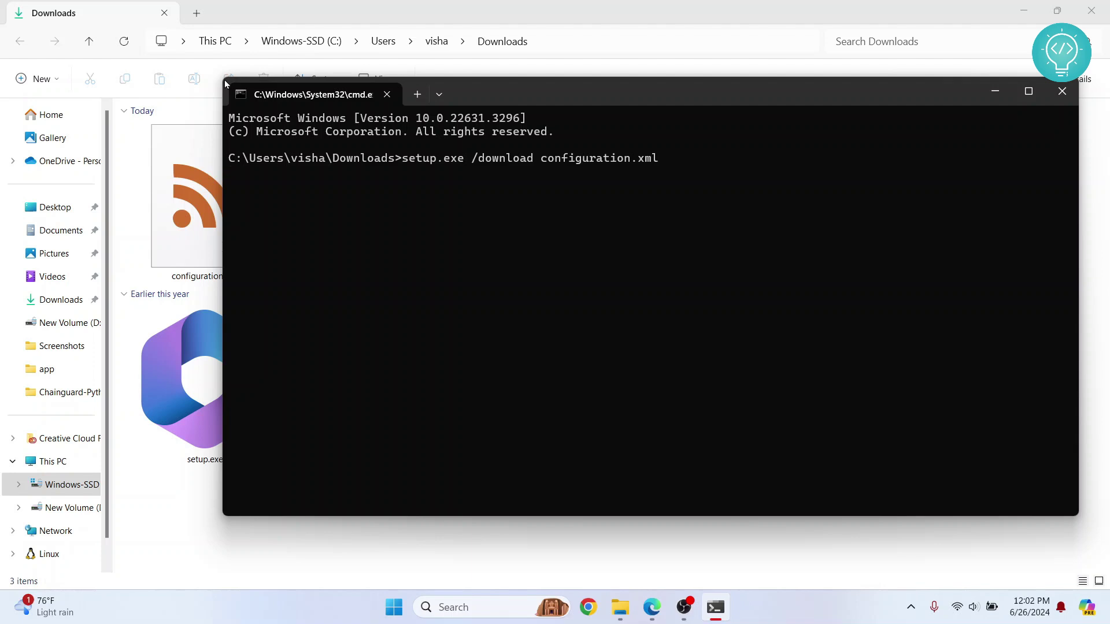
pyautogui.moveTo(548, 94); pyautogui.dragTo(701, 137)
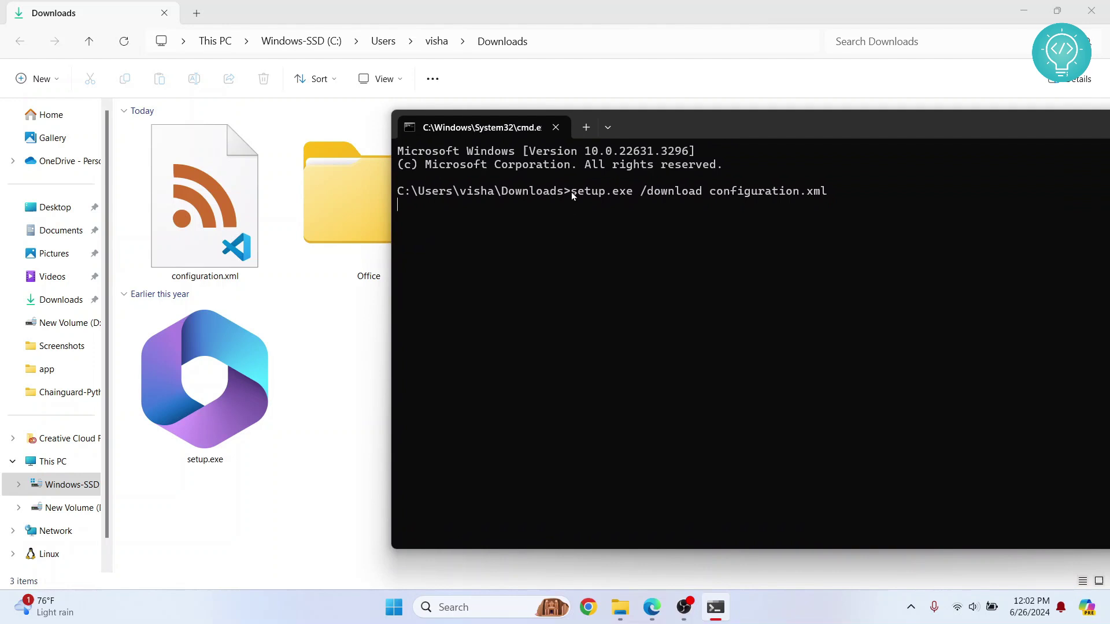
pyautogui.moveTo(571, 191); pyautogui.dragTo(828, 194)
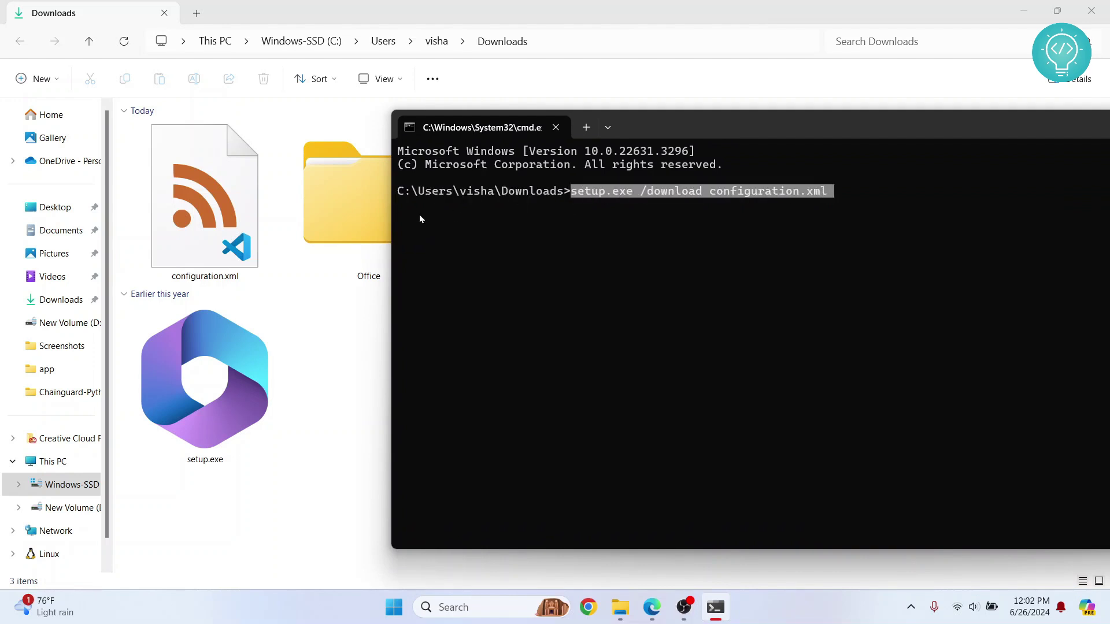
pyautogui.hotkey('ctrl', 'c')
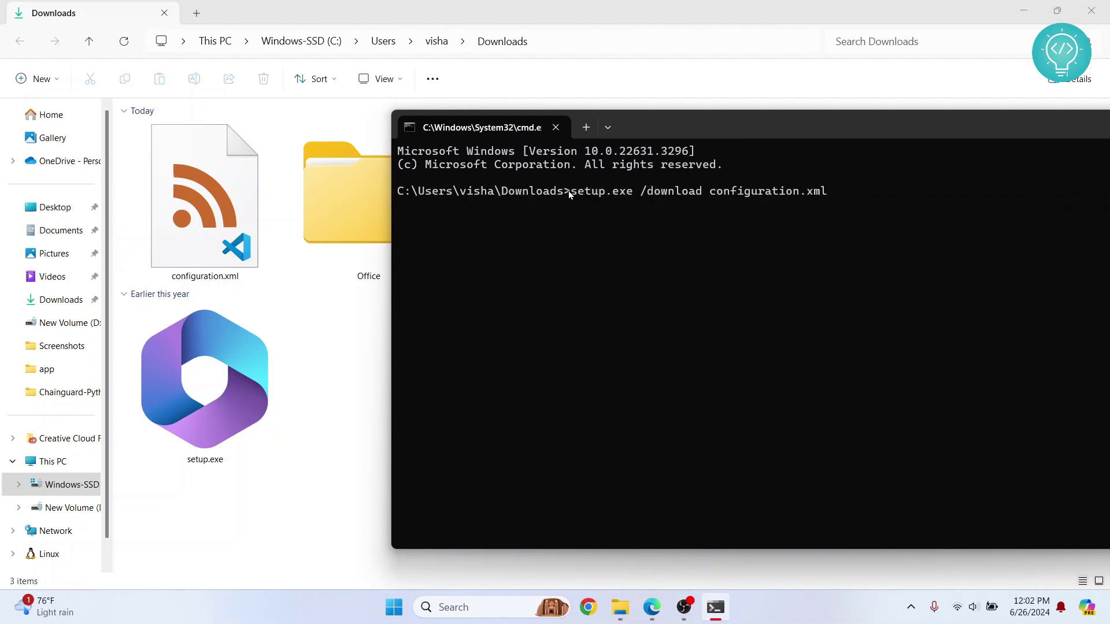
pyautogui.moveTo(560, 193); pyautogui.dragTo(399, 195)
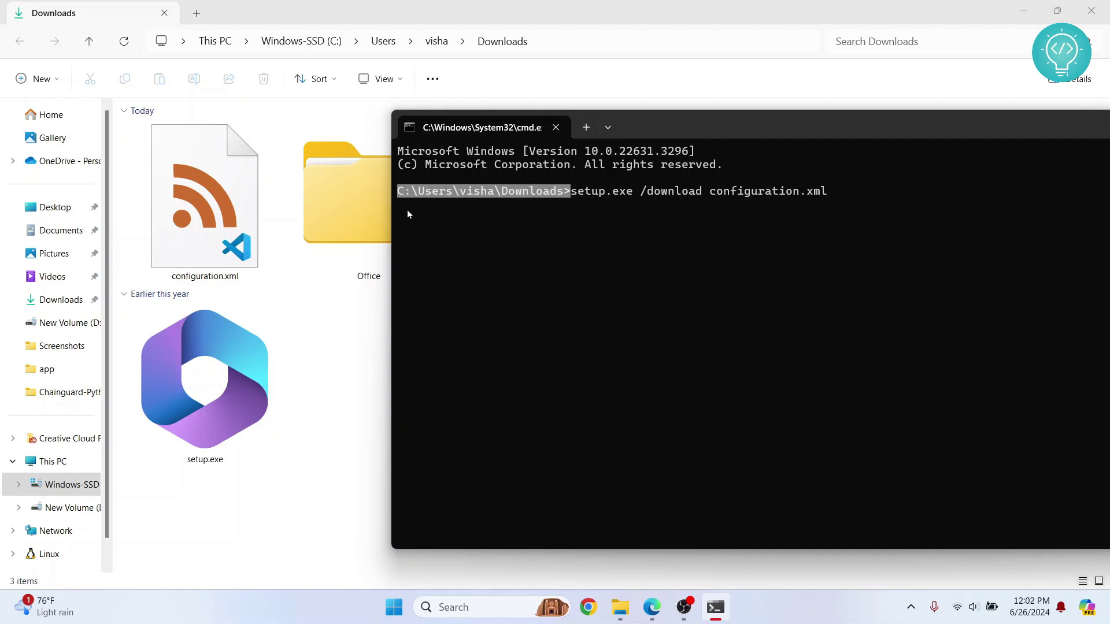
pyautogui.hotkey('ctrl', 'c')
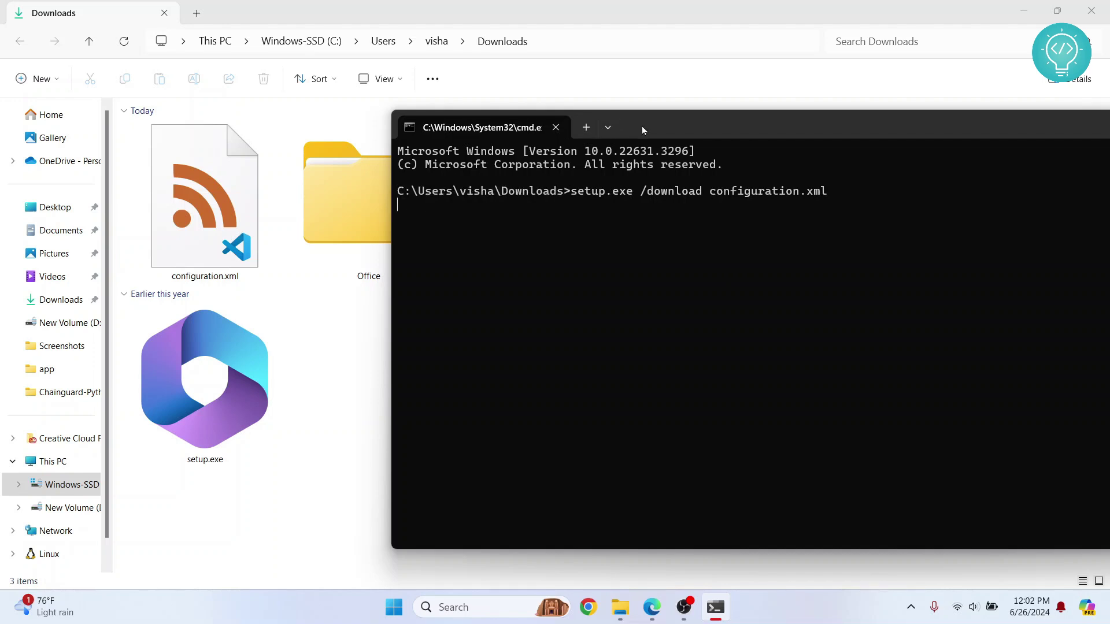
pyautogui.moveTo(641, 126); pyautogui.dragTo(539, 135)
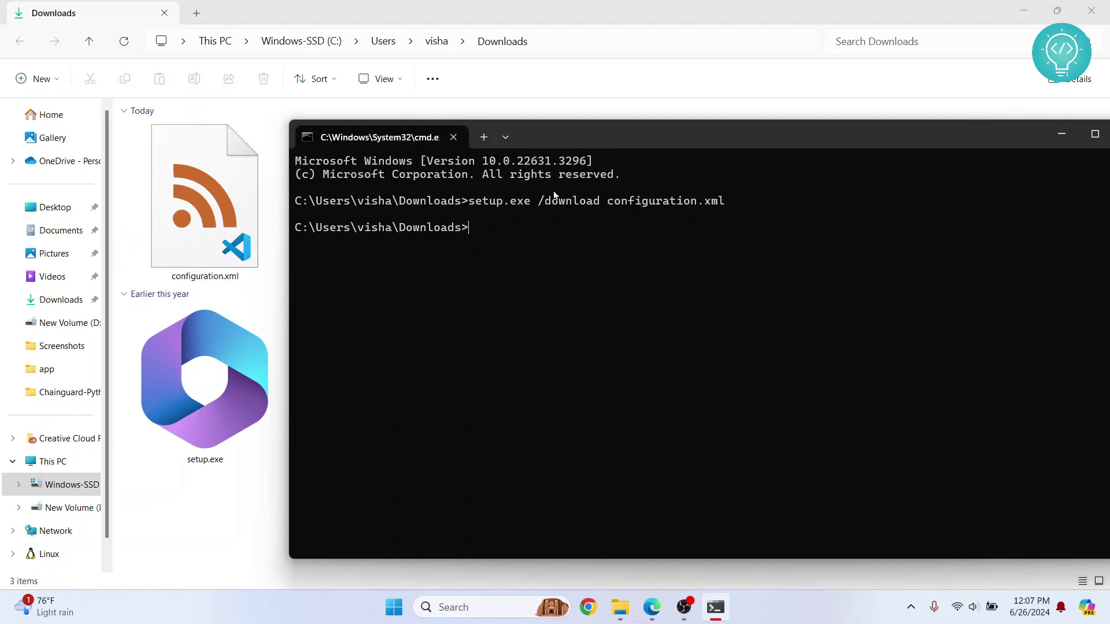
pyautogui.moveTo(570, 142); pyautogui.dragTo(737, 238)
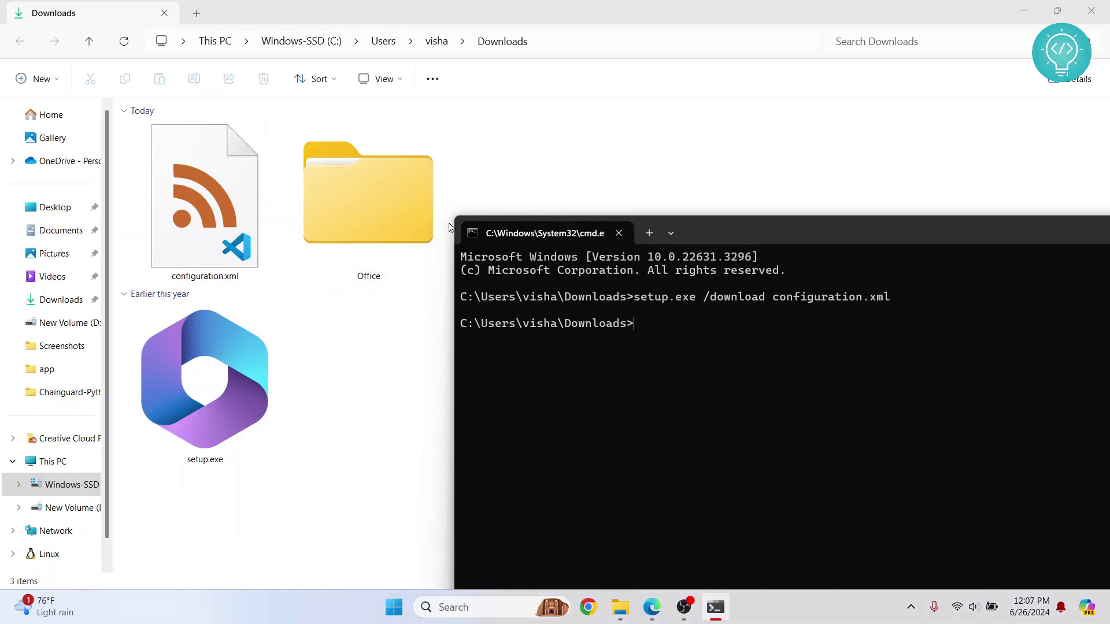
pyautogui.doubleClick(355, 214)
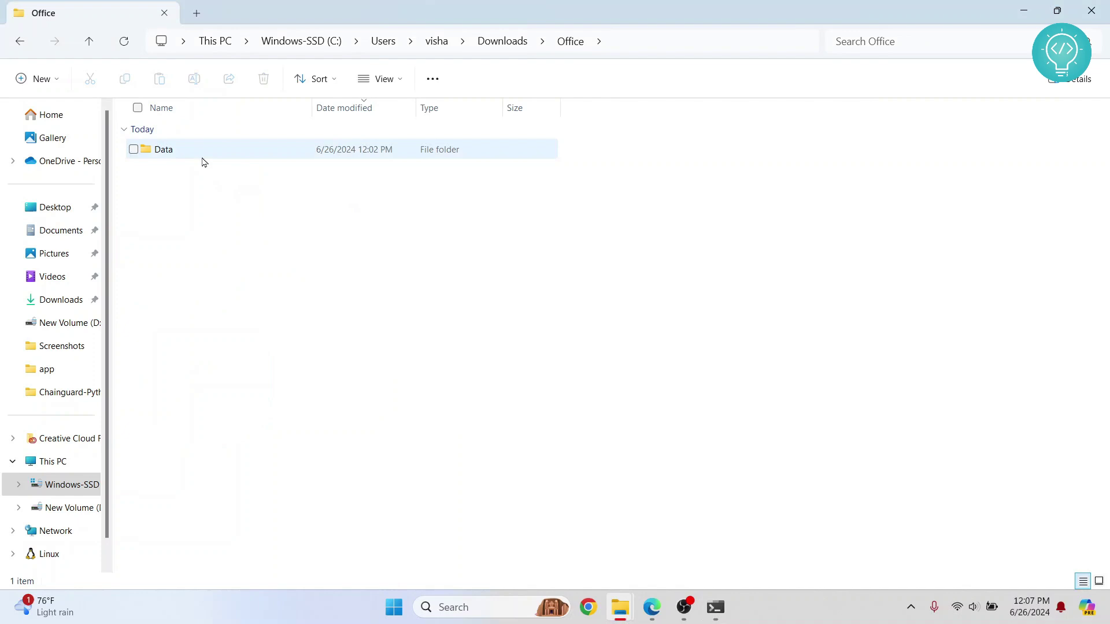
pyautogui.doubleClick(202, 154)
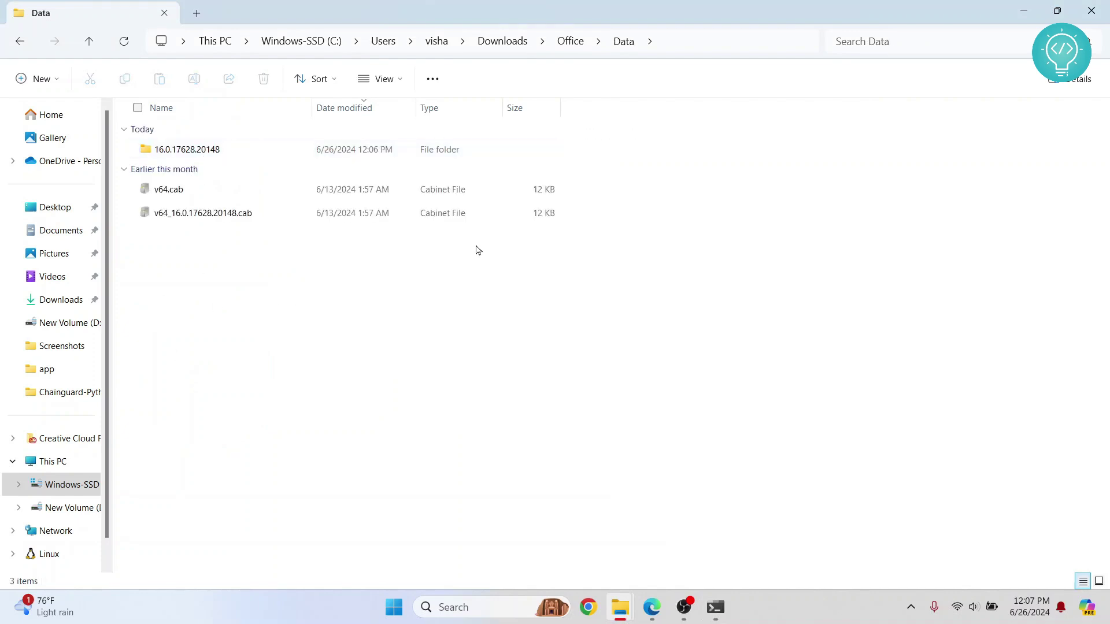
pyautogui.click(17, 45)
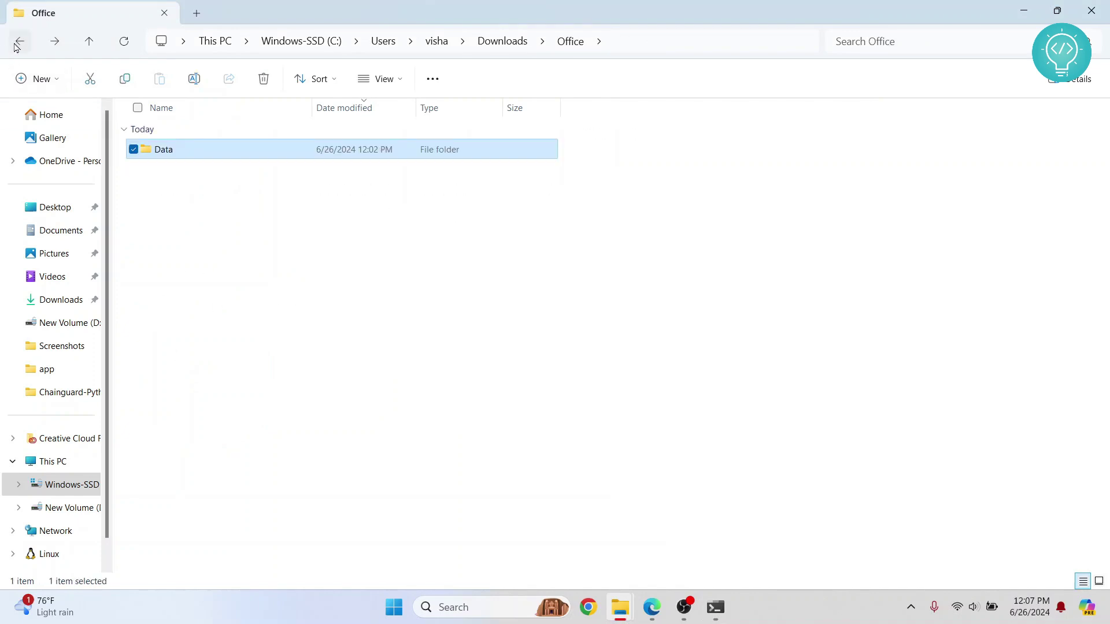
pyautogui.click(16, 45)
pyautogui.hotkey('alt', 'Tab')
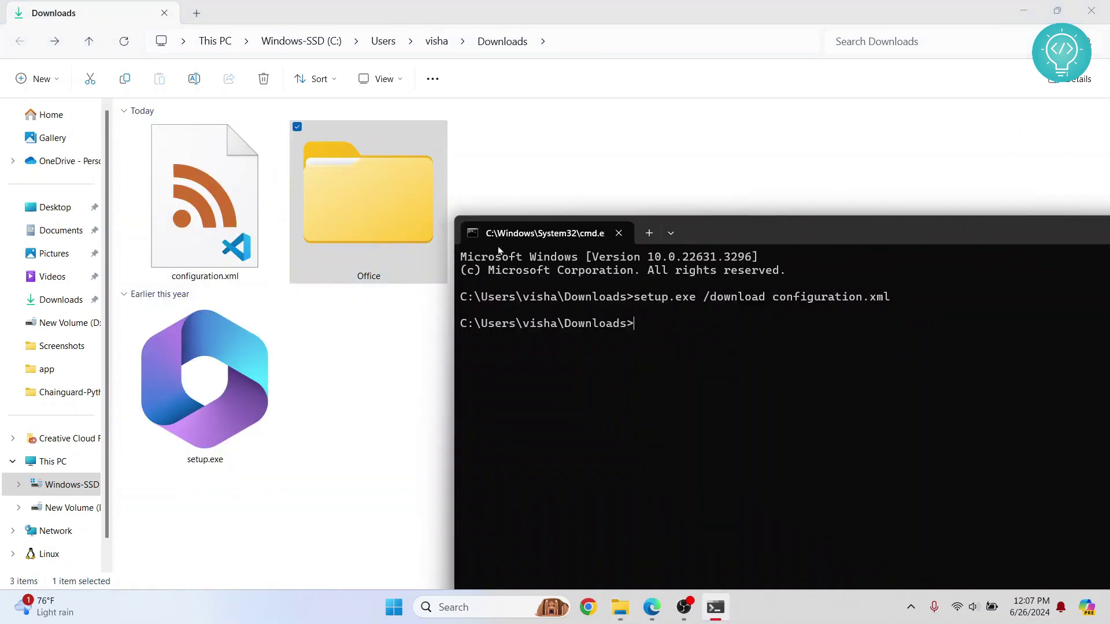
pyautogui.moveTo(720, 231); pyautogui.dragTo(491, 136)
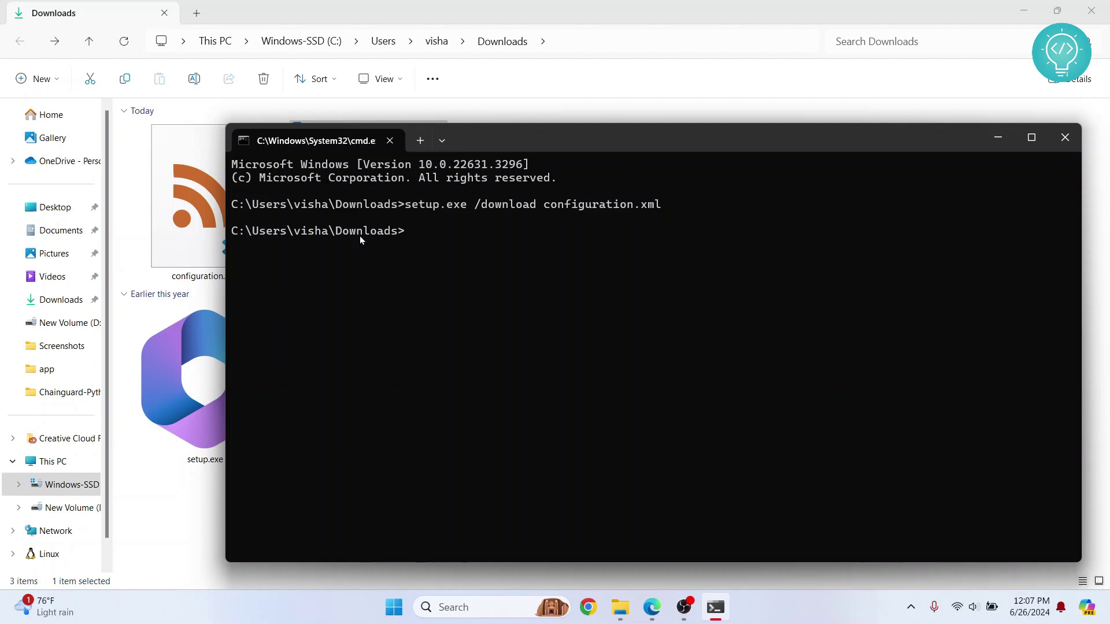
# - Check drive space under This PC, then exit the Command Prompt
pyautogui.click(52, 462)
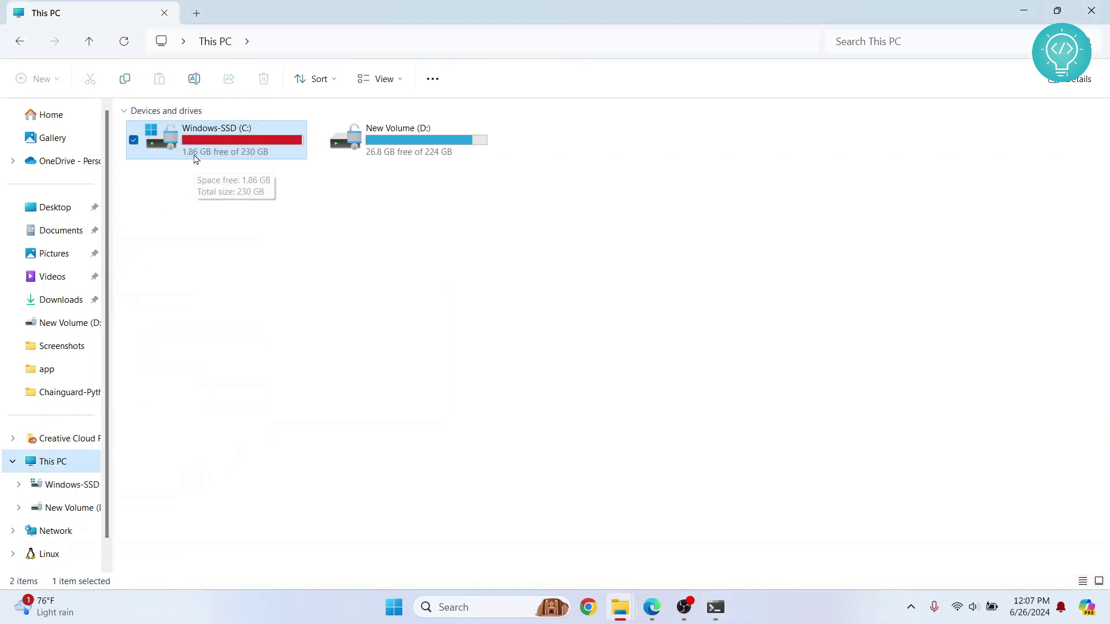
pyautogui.click(17, 44)
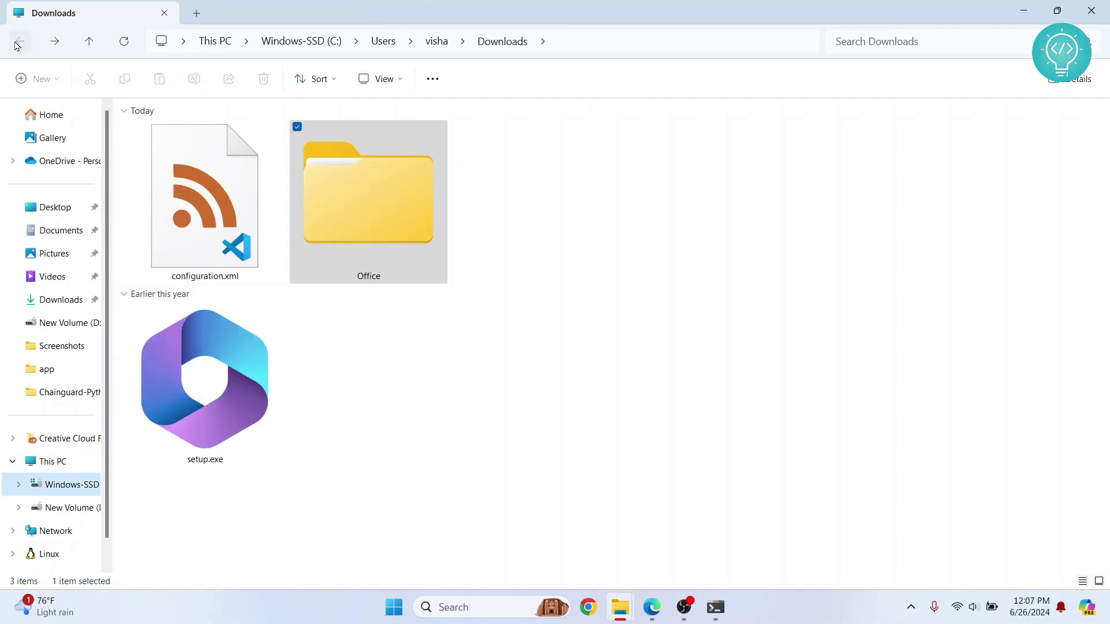
pyautogui.hotkey('alt', 'Tab')
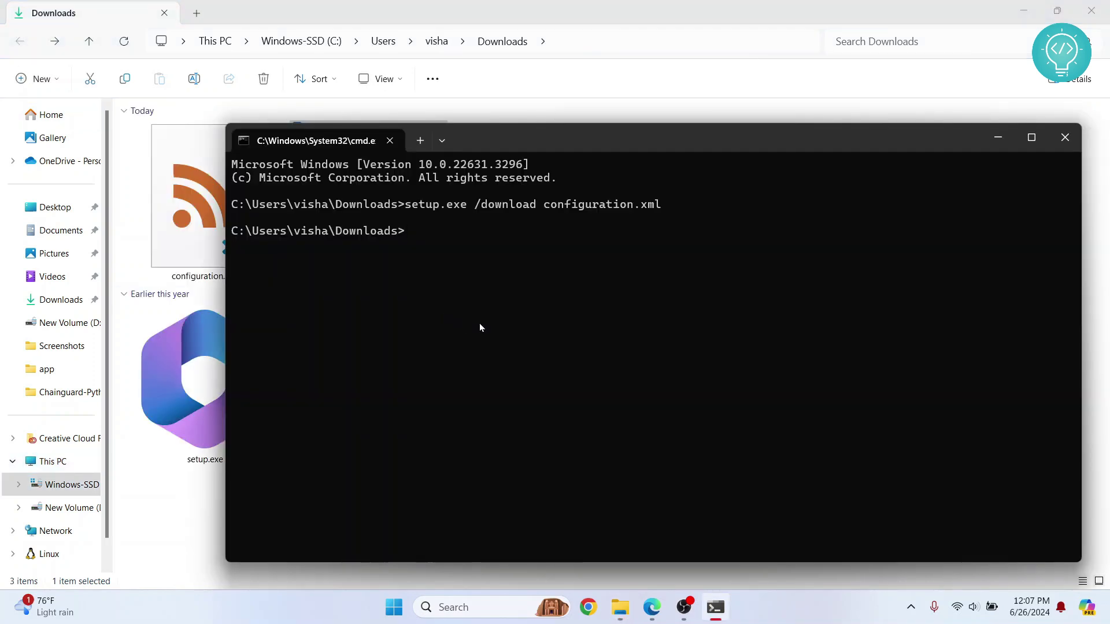
pyautogui.write('exit')
pyautogui.press('Return')
# - Cut the Office folder, setup.exe and configuration.xml from Downloads and paste them into New Volume (D:)
pyautogui.click(510, 445)
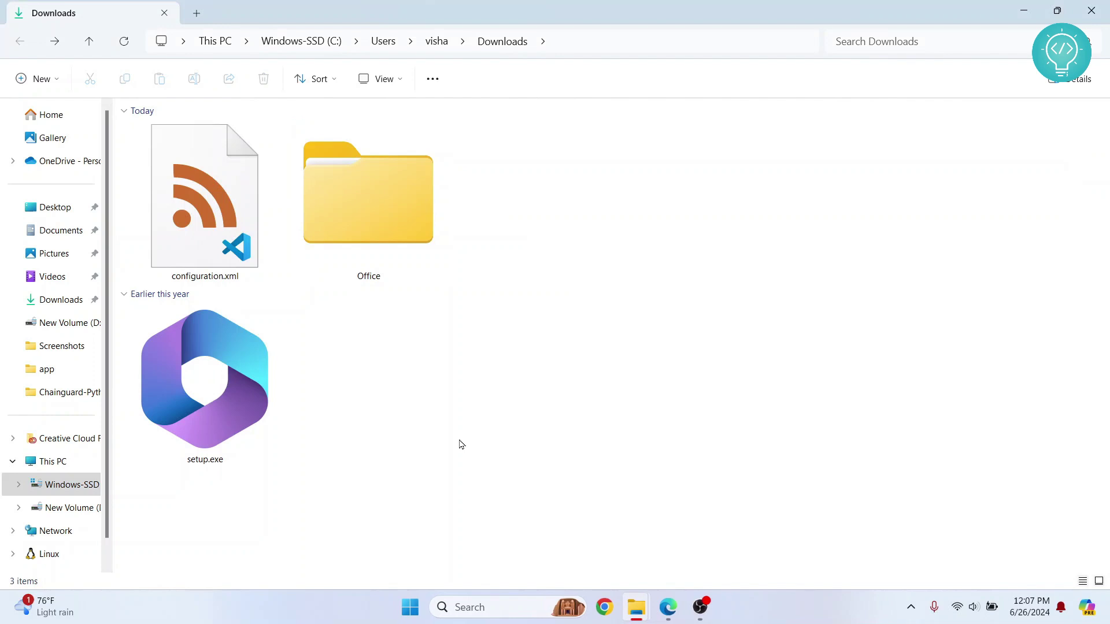
pyautogui.moveTo(472, 496); pyautogui.dragTo(174, 162)
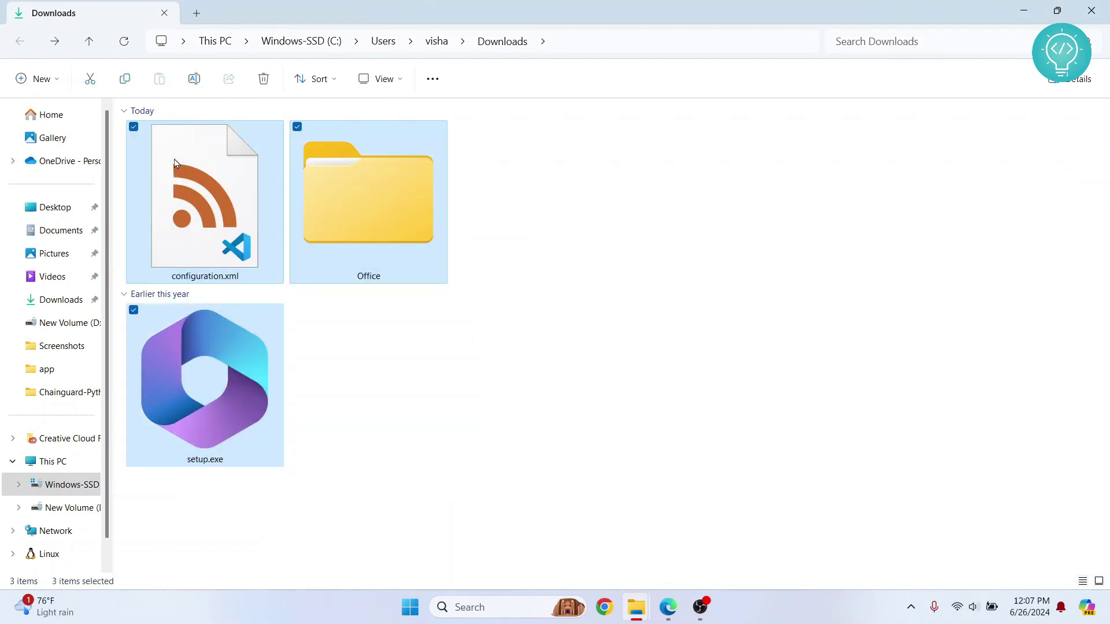
pyautogui.hotkey('ctrl', 'x')
pyautogui.click(73, 507)
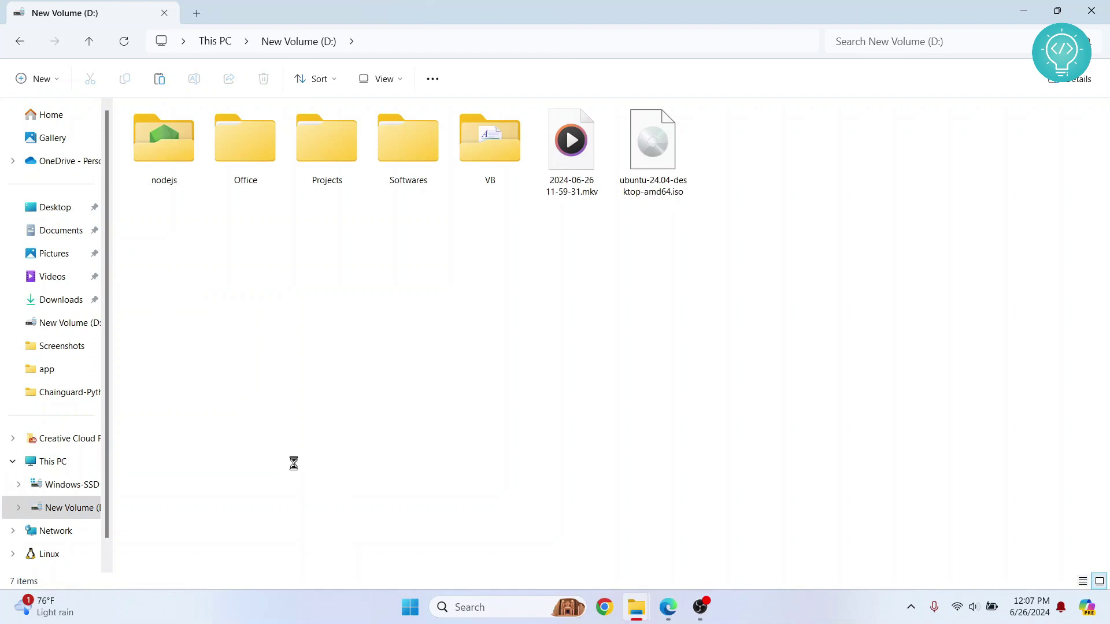
pyautogui.hotkey('ctrl', 'v')
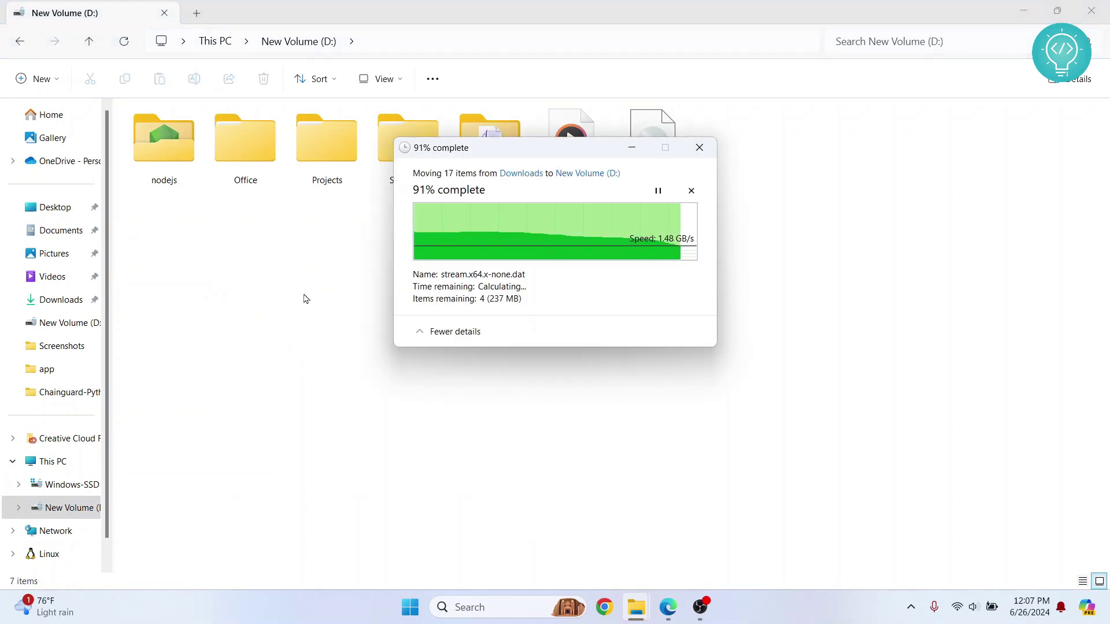
pyautogui.click(290, 354)
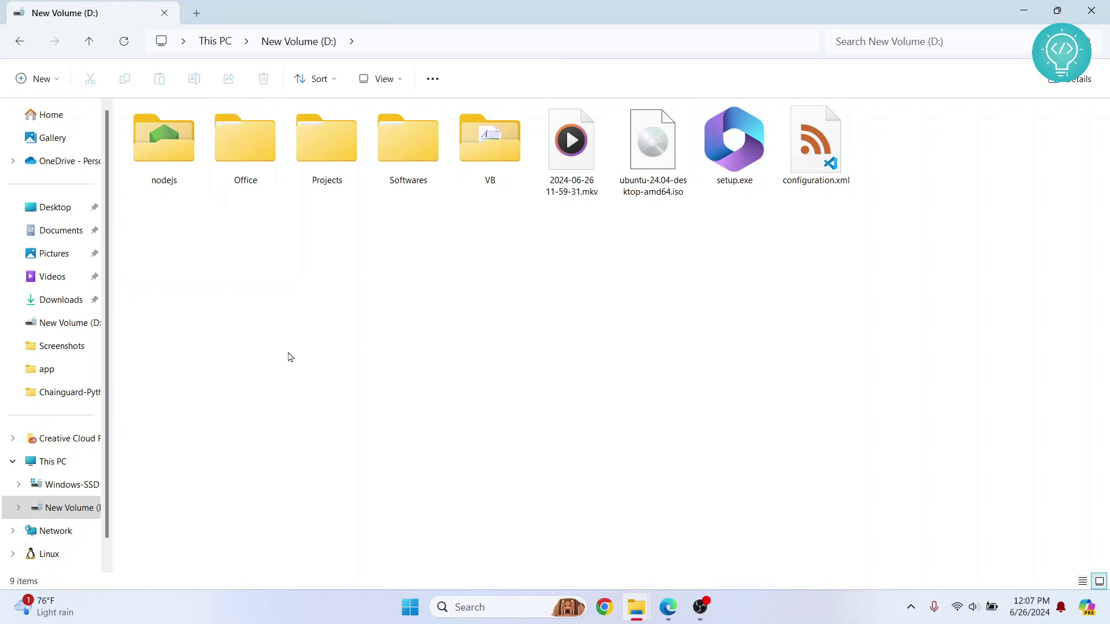
pyautogui.click(58, 465)
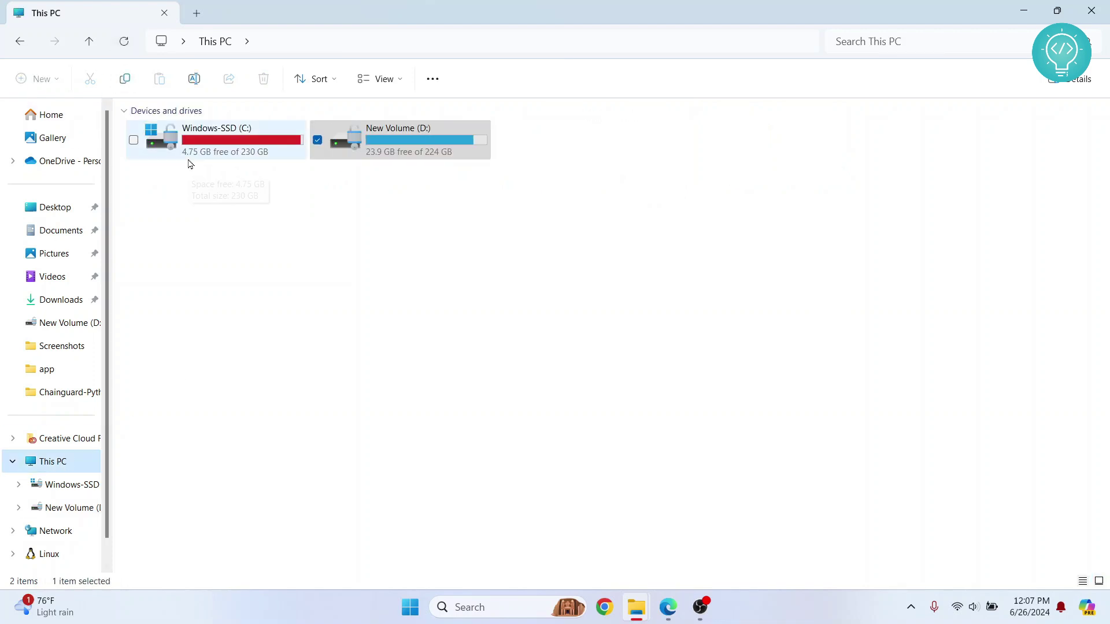
pyautogui.doubleClick(360, 144)
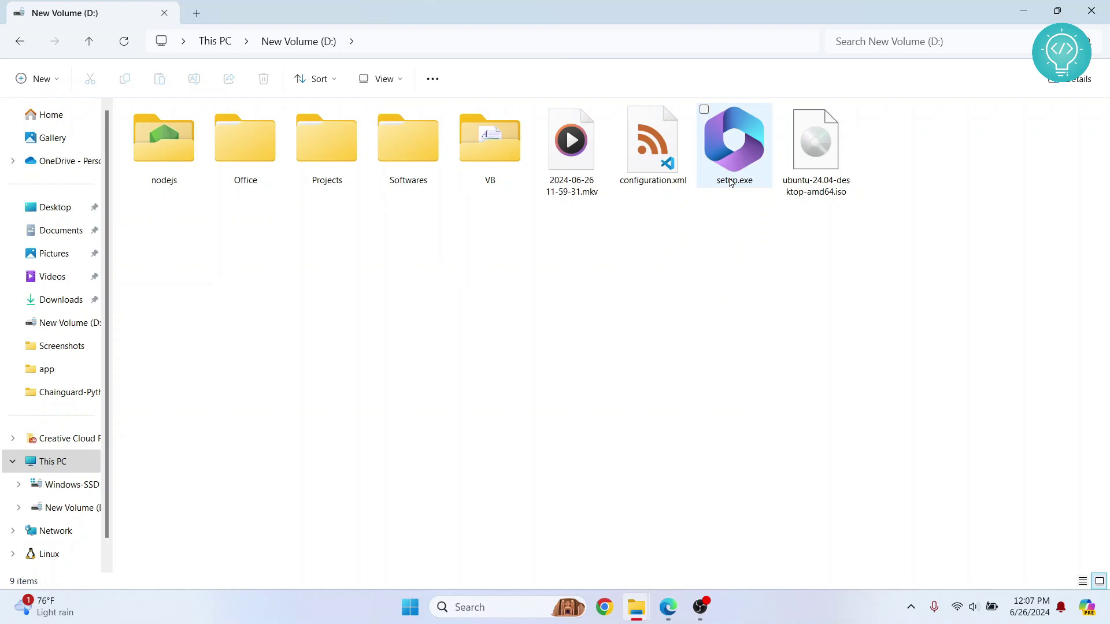
# - Open a Command Prompt at D:\ and enter setup.exe /configure configuration.xml
pyautogui.click(512, 42)
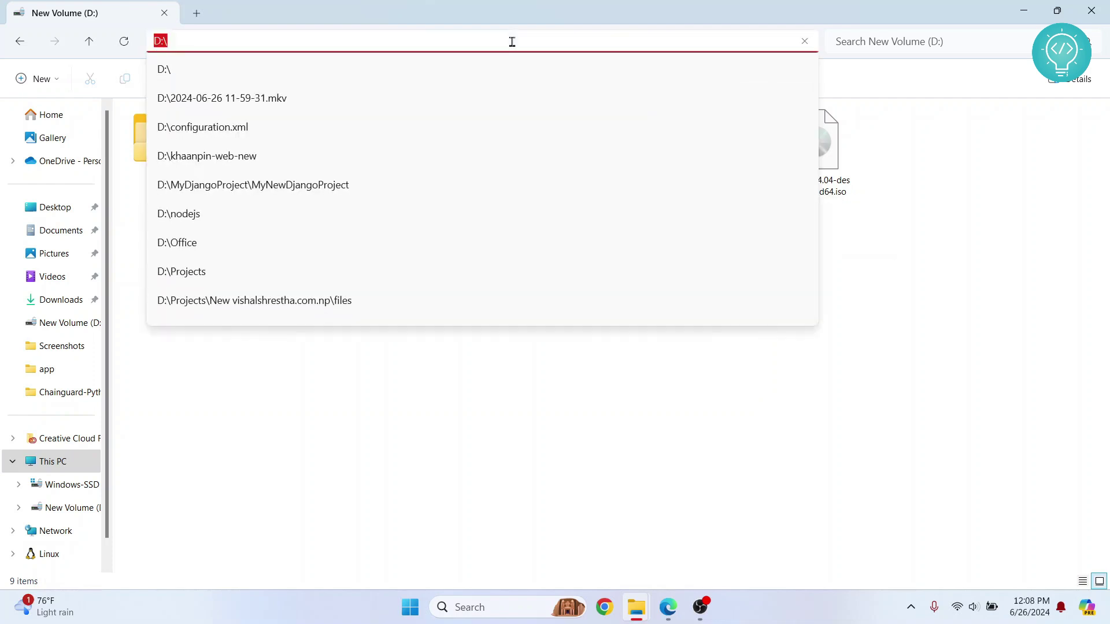
pyautogui.write('cmd')
pyautogui.press('Return')
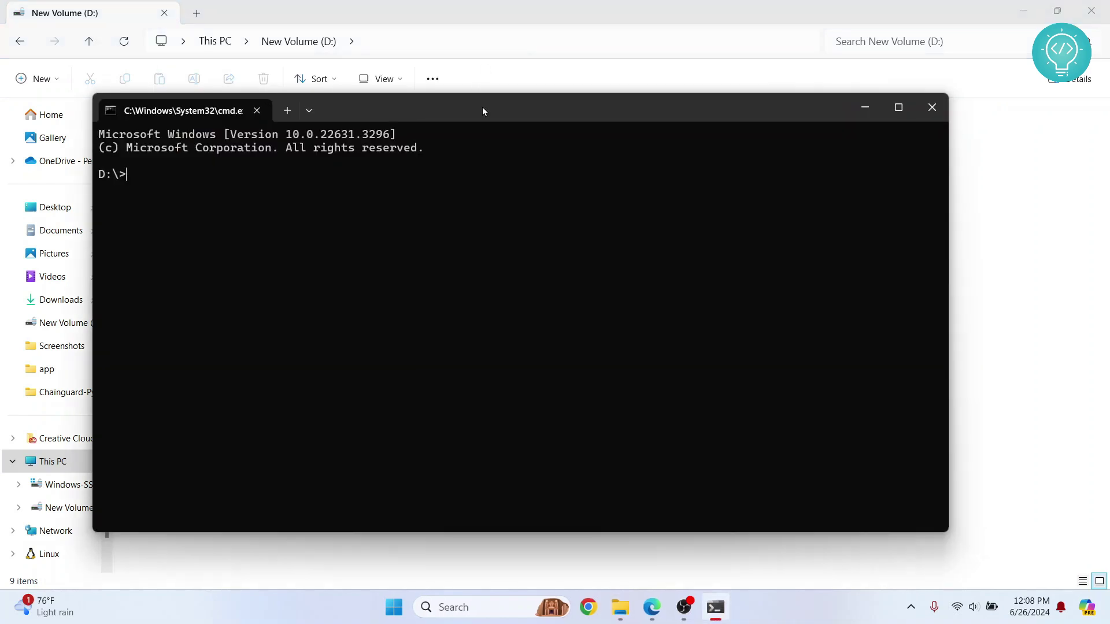
pyautogui.write('setup.exe /configure configuratio')
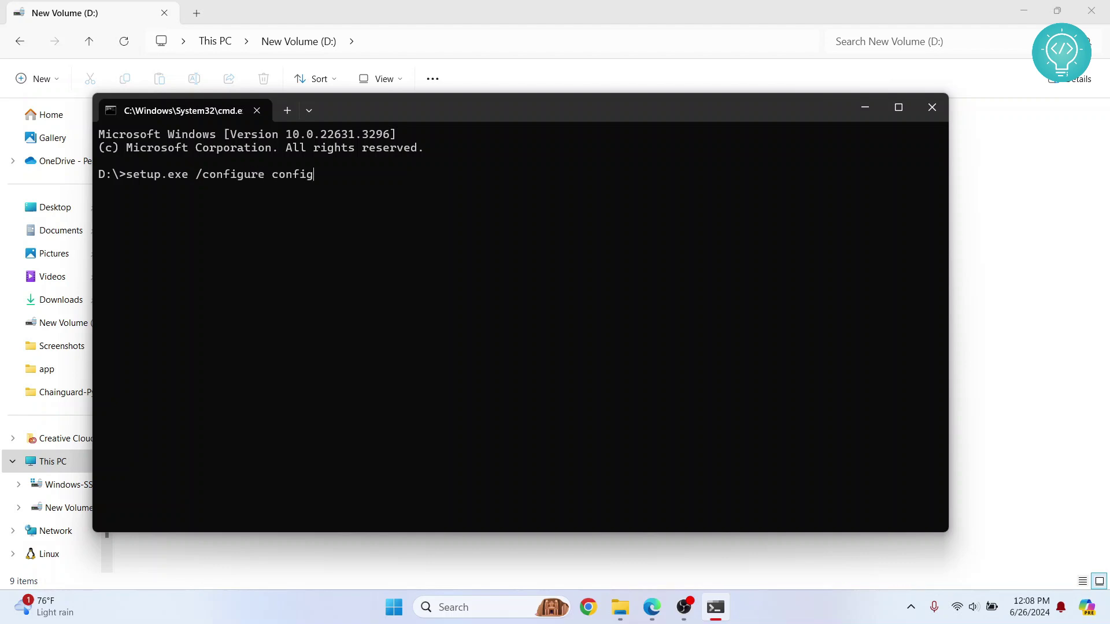
pyautogui.write('n.xml')
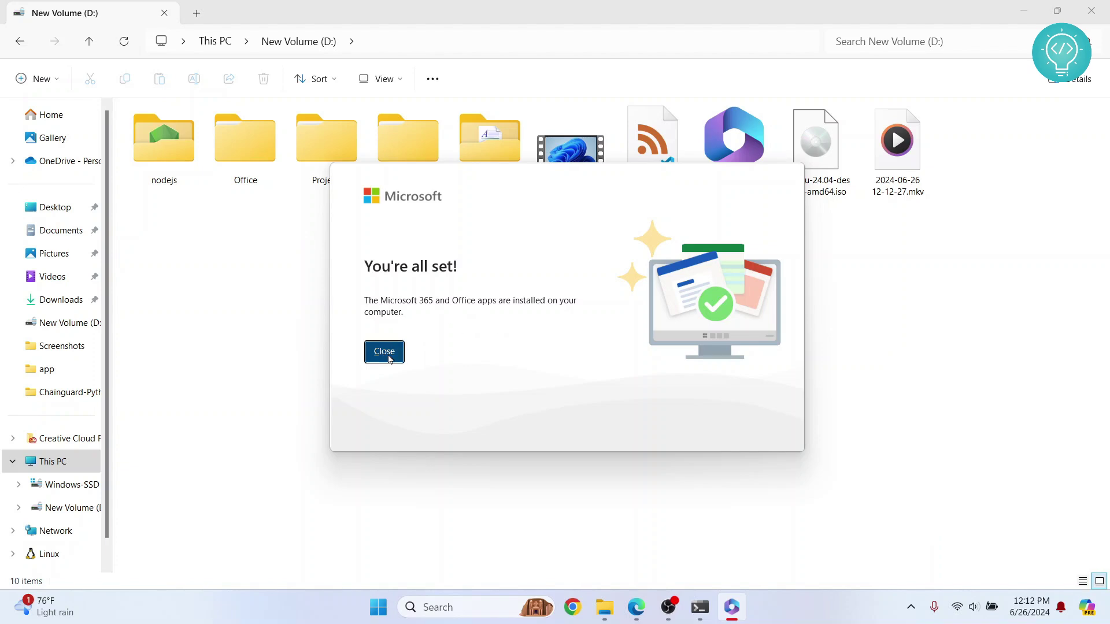
# - Close the installation-complete message and launch Excel from a Windows search for 'office'
pyautogui.click(384, 352)
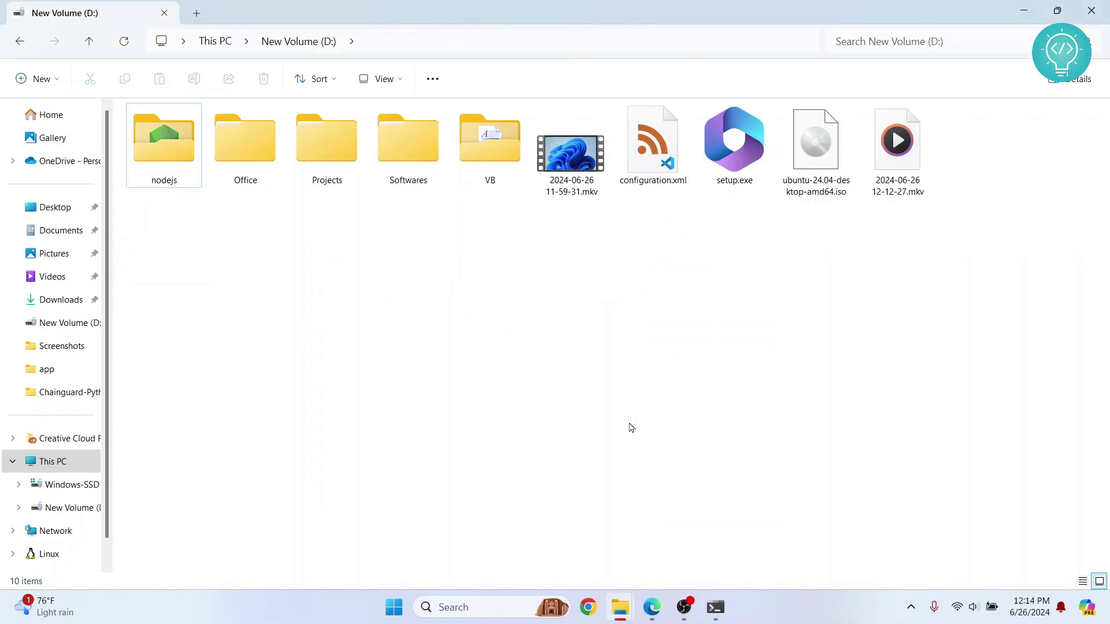
pyautogui.press('super')
pyautogui.write('excel')
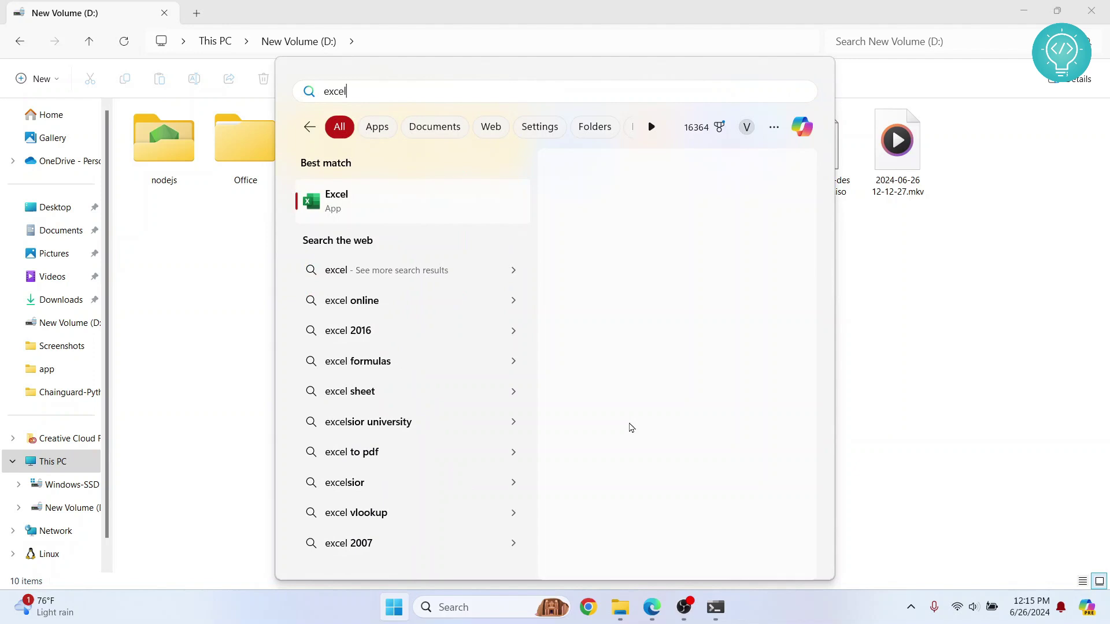
pyautogui.hotkey('ctrl', 'a')
pyautogui.write('office')
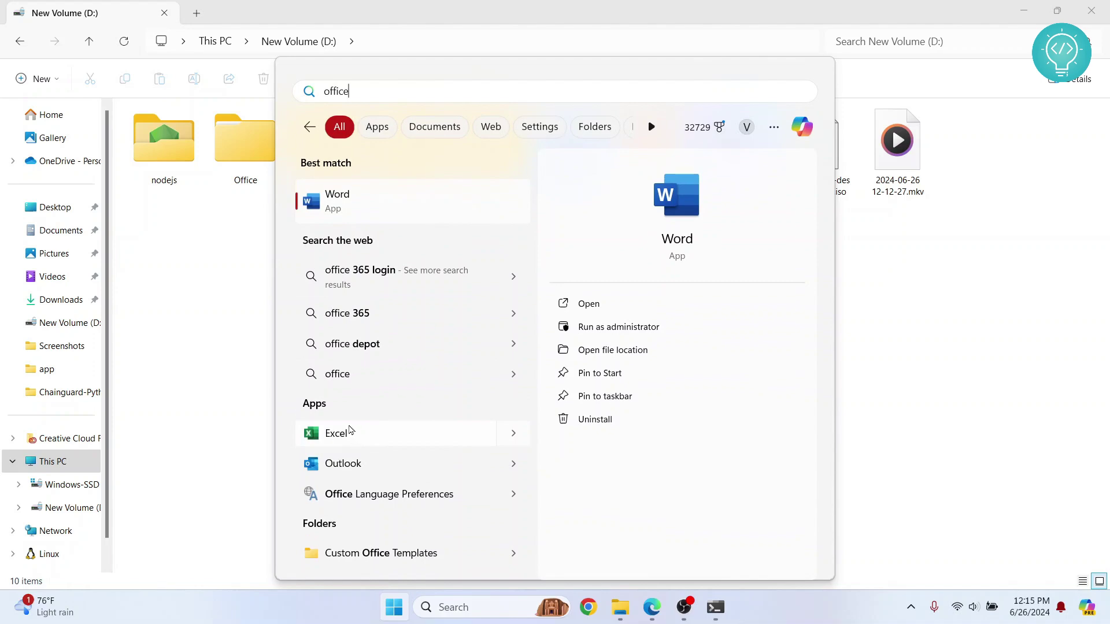
pyautogui.click(341, 434)
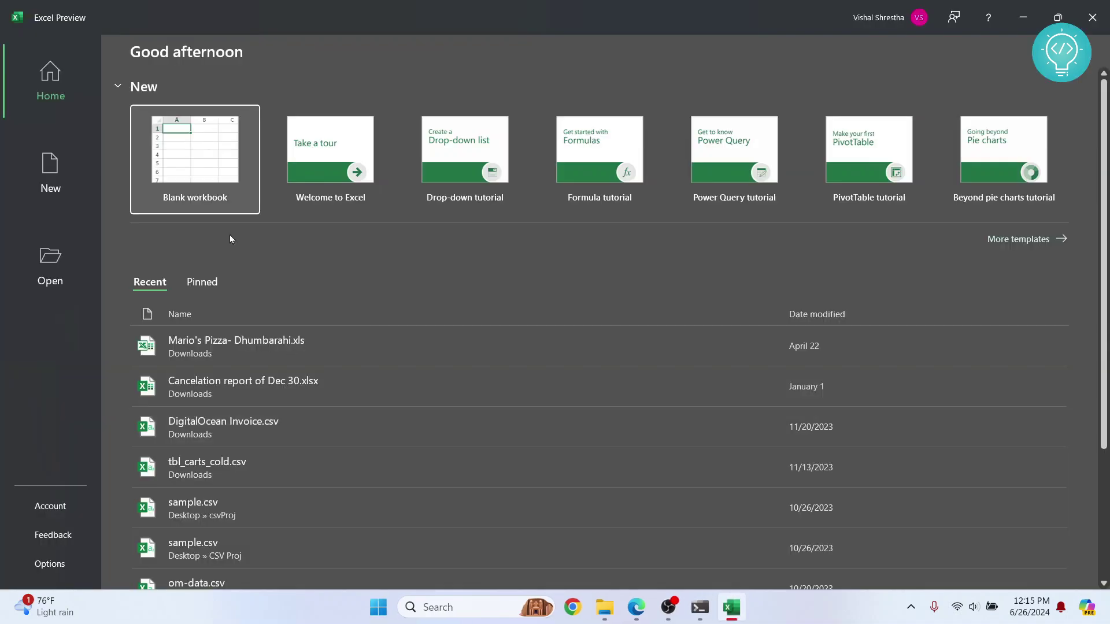
# - Create a new workbook from the Welcome to Excel tour template
pyautogui.click(328, 166)
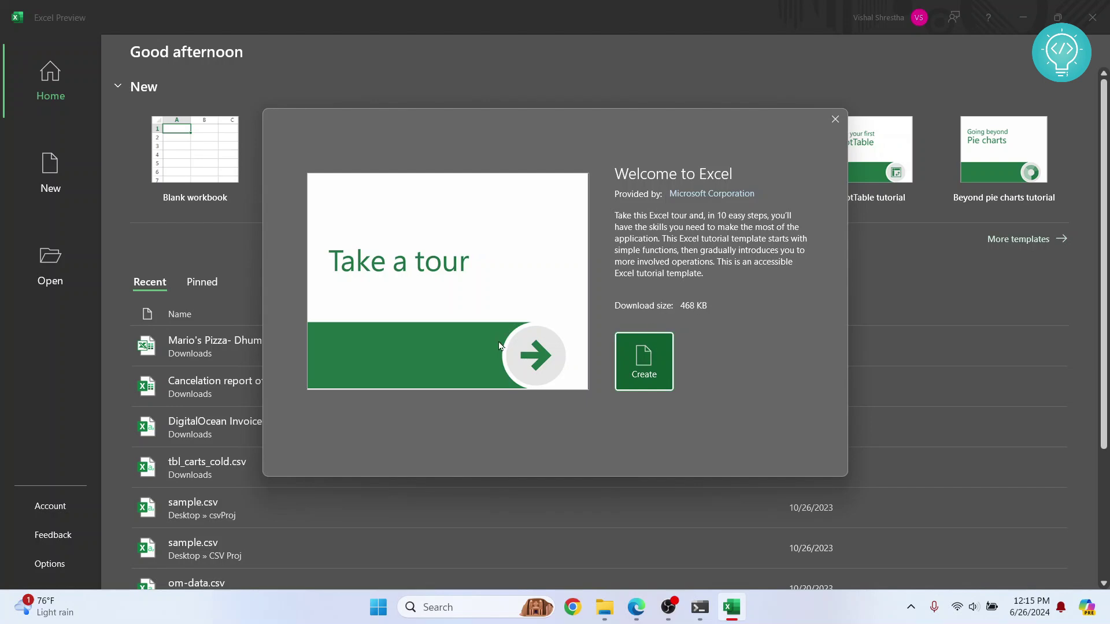
pyautogui.click(625, 372)
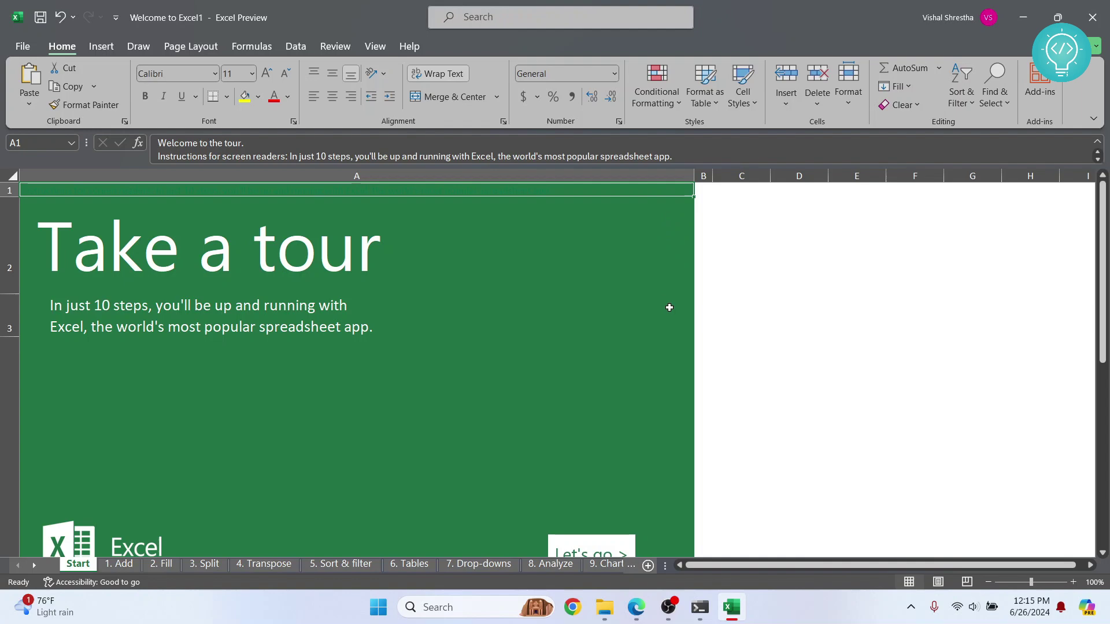
pyautogui.scroll(-3, 669, 308)
pyautogui.scroll(-5, 669, 308)
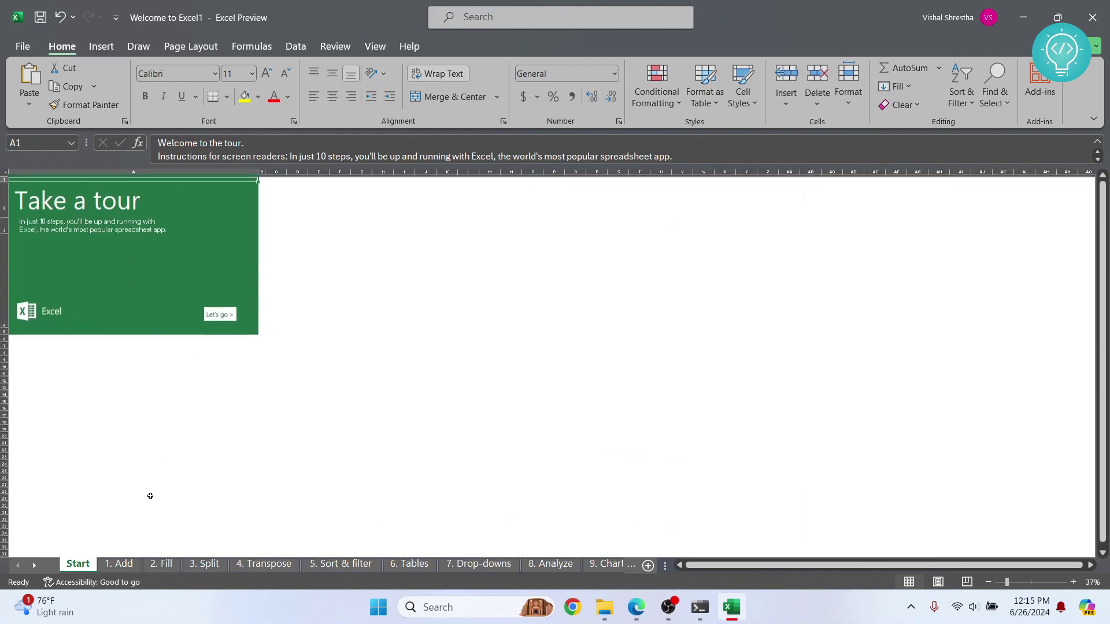
# - Step through the tour sheets: Add, Fill, Split, Transpose, Sort & filter, Tables, Drop-downs, Analyze
pyautogui.click(120, 564)
pyautogui.click(160, 568)
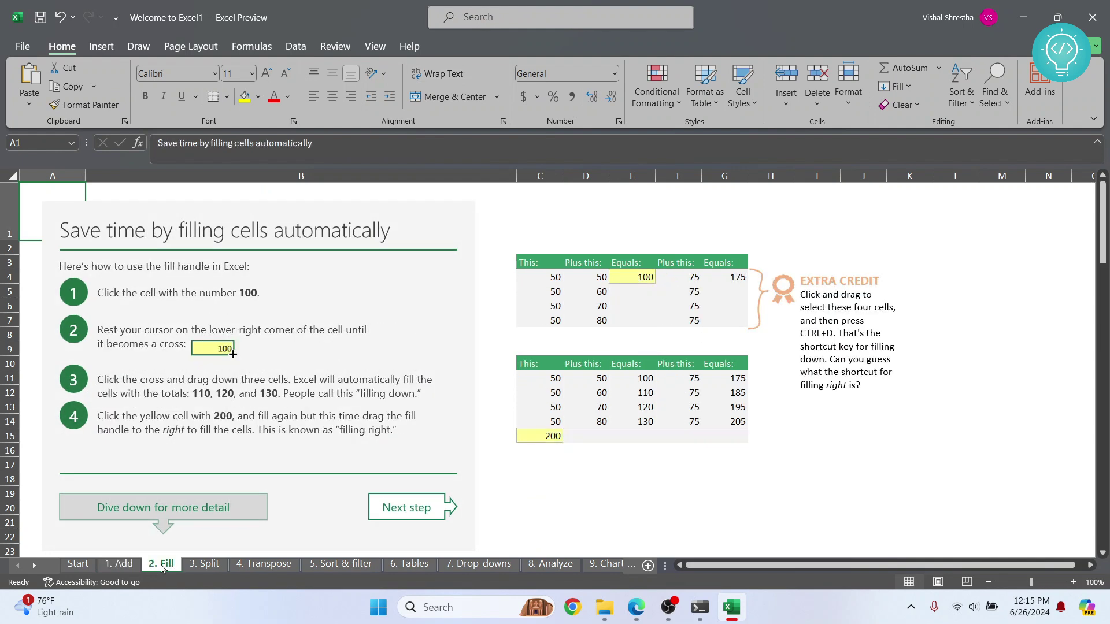
pyautogui.click(204, 565)
pyautogui.click(280, 567)
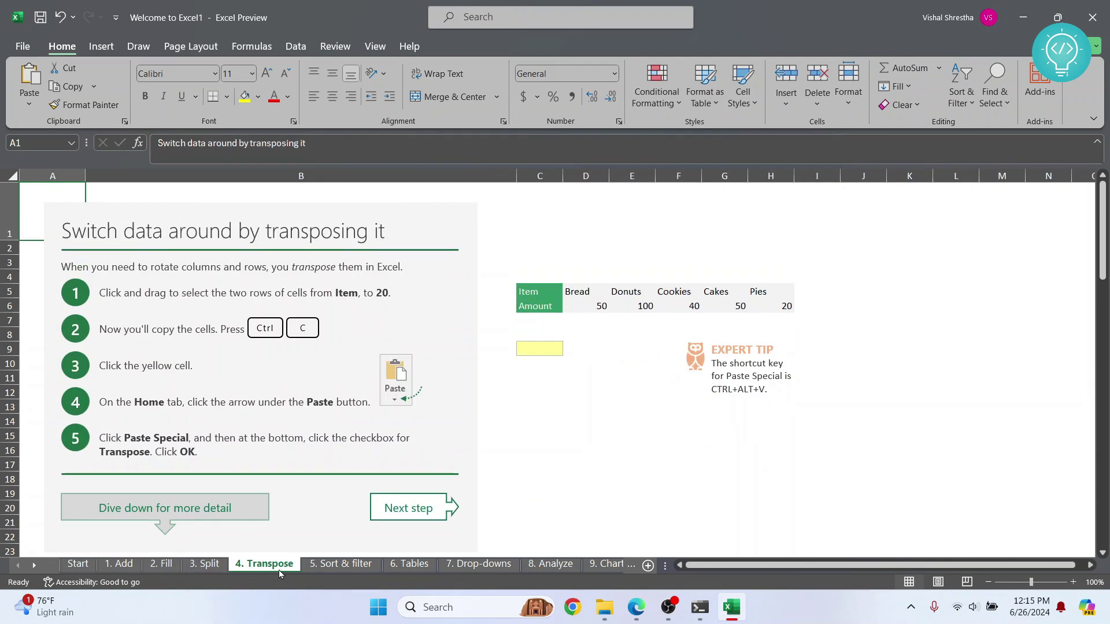
pyautogui.click(346, 565)
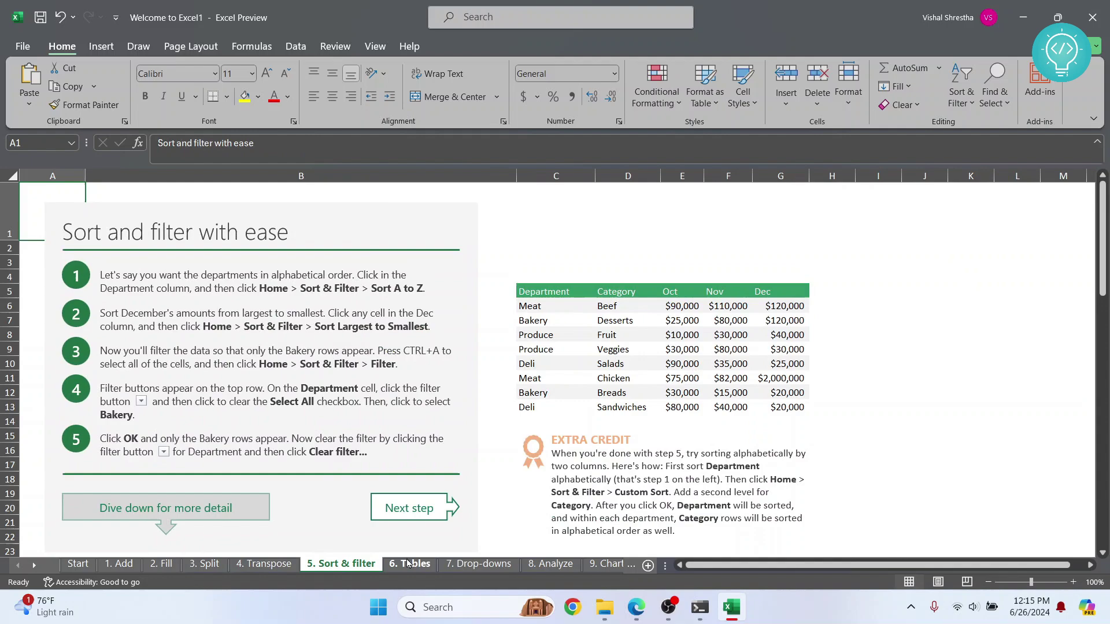
pyautogui.click(410, 564)
pyautogui.click(461, 565)
pyautogui.click(533, 566)
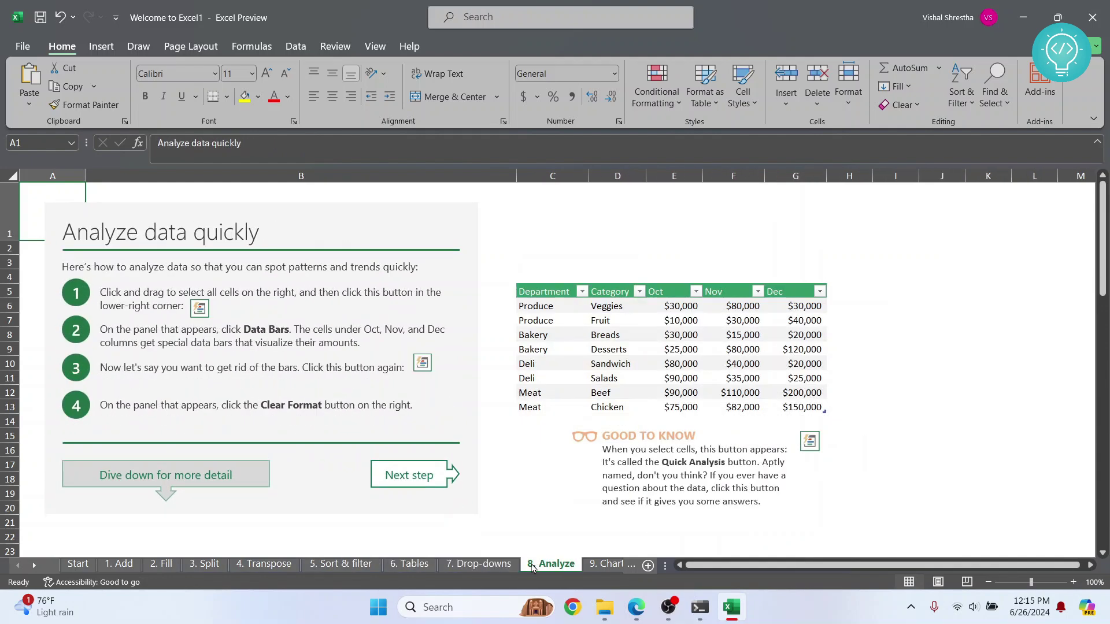
# - Switch to the Office LTSC guide in Edge and select the Office LTSC 2024 KMS key
pyautogui.hotkey('alt', 'Tab')
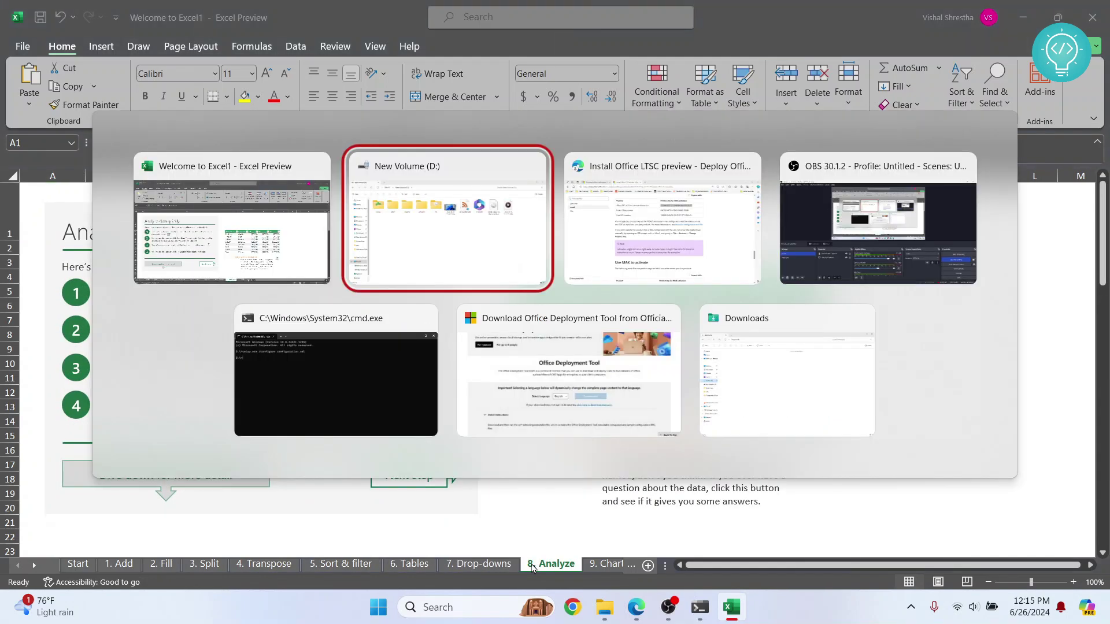
pyautogui.hotkey('alt', 'Tab')
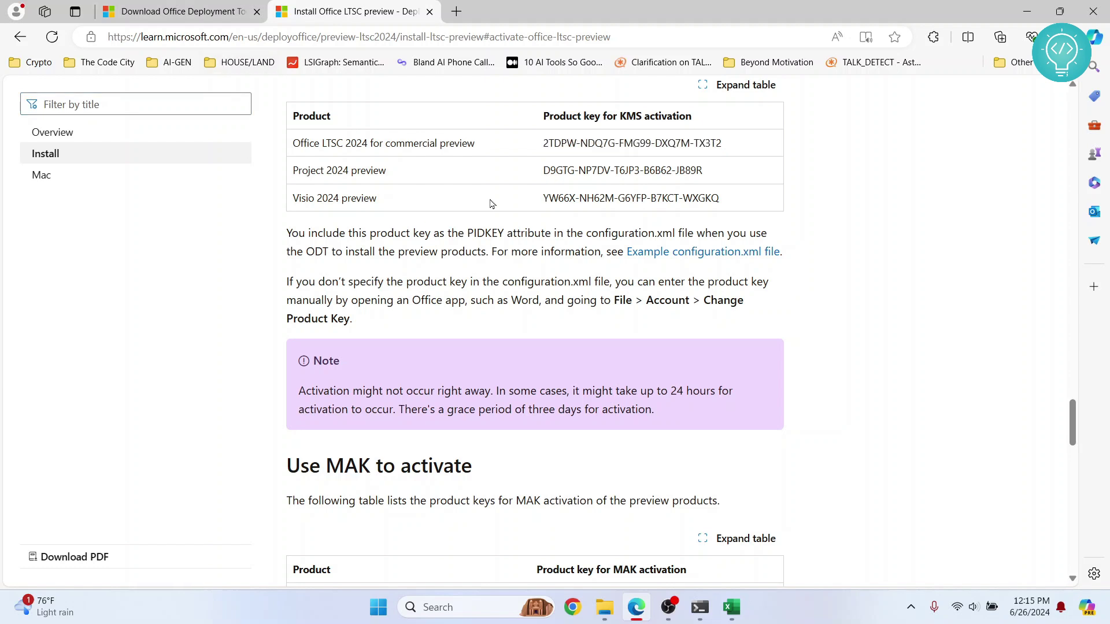
pyautogui.moveTo(544, 143); pyautogui.dragTo(736, 146)
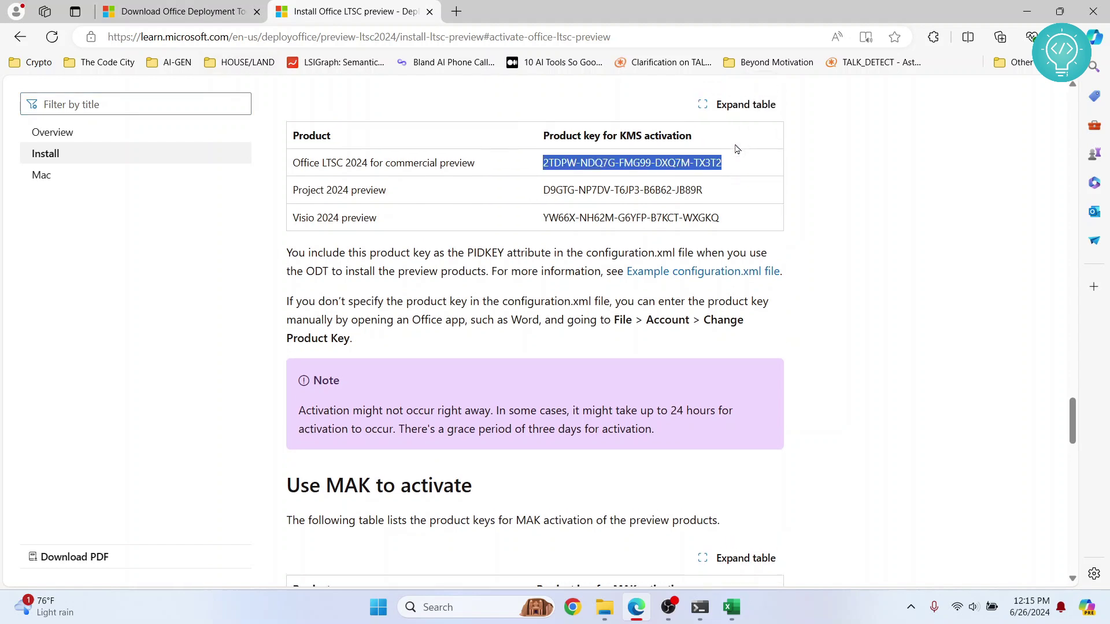
pyautogui.scroll(1, 728, 144)
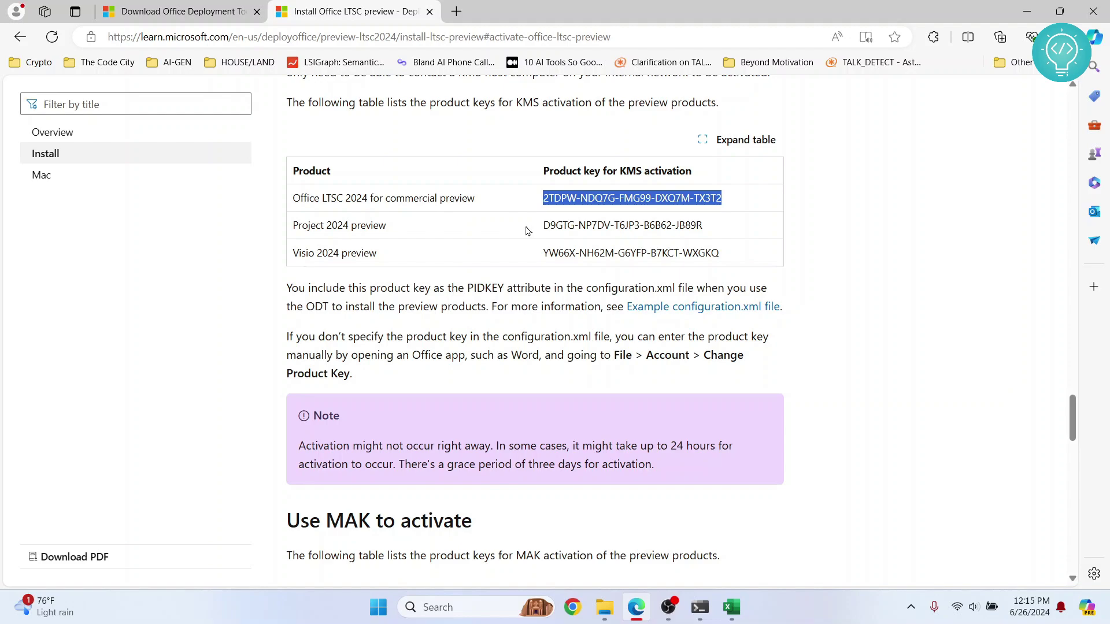
pyautogui.scroll(6, 527, 231)
pyautogui.scroll(-2, 514, 255)
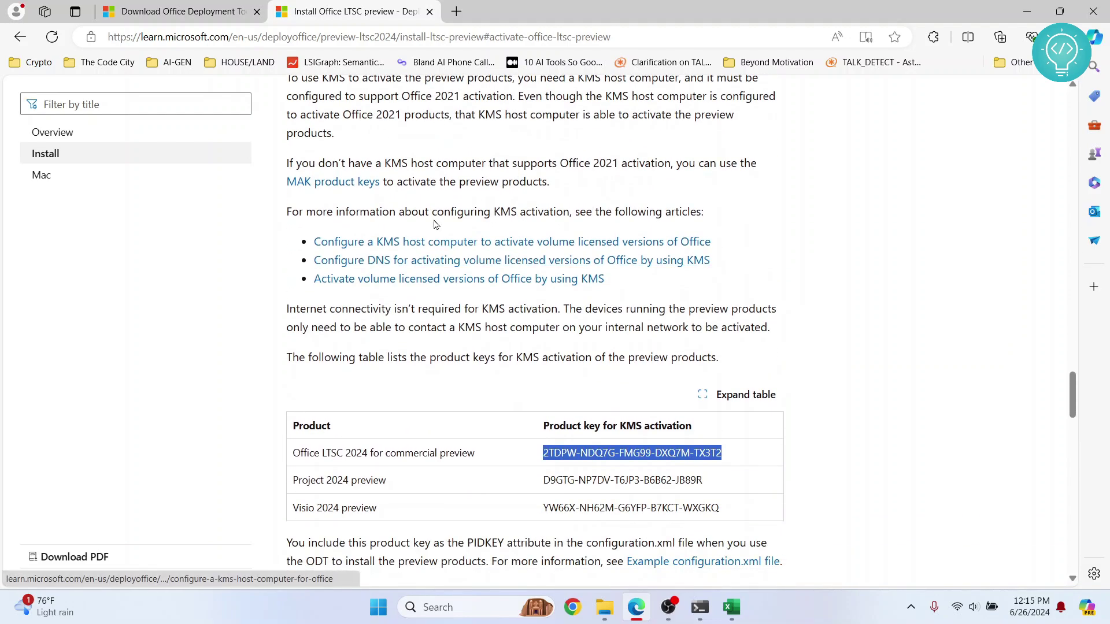
pyautogui.scroll(2, 435, 225)
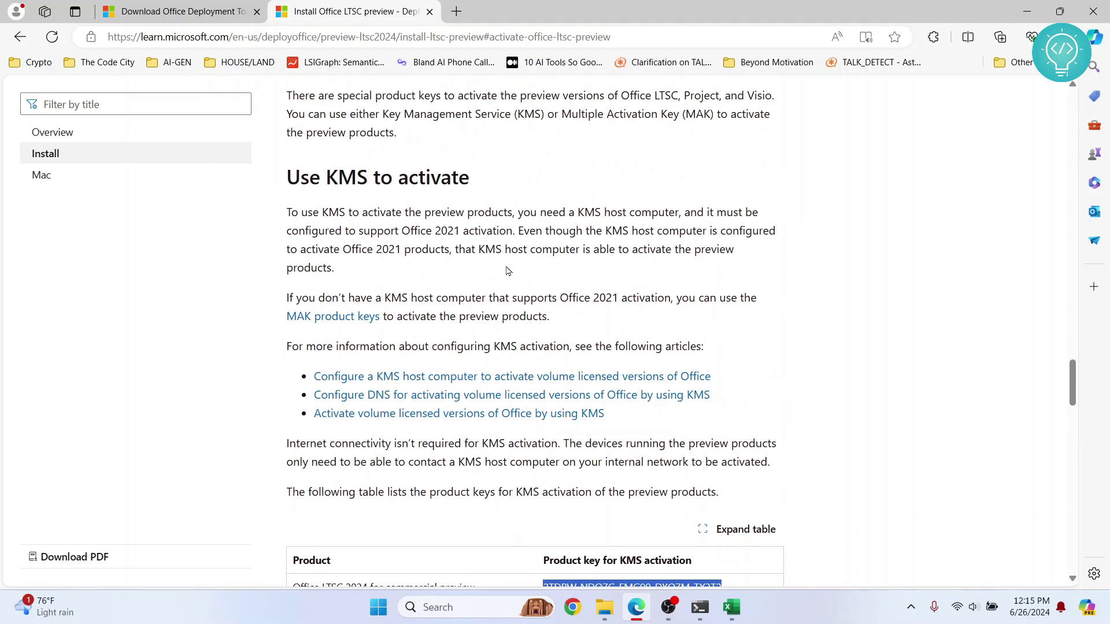
pyautogui.scroll(-12, 508, 271)
pyautogui.scroll(1, 507, 271)
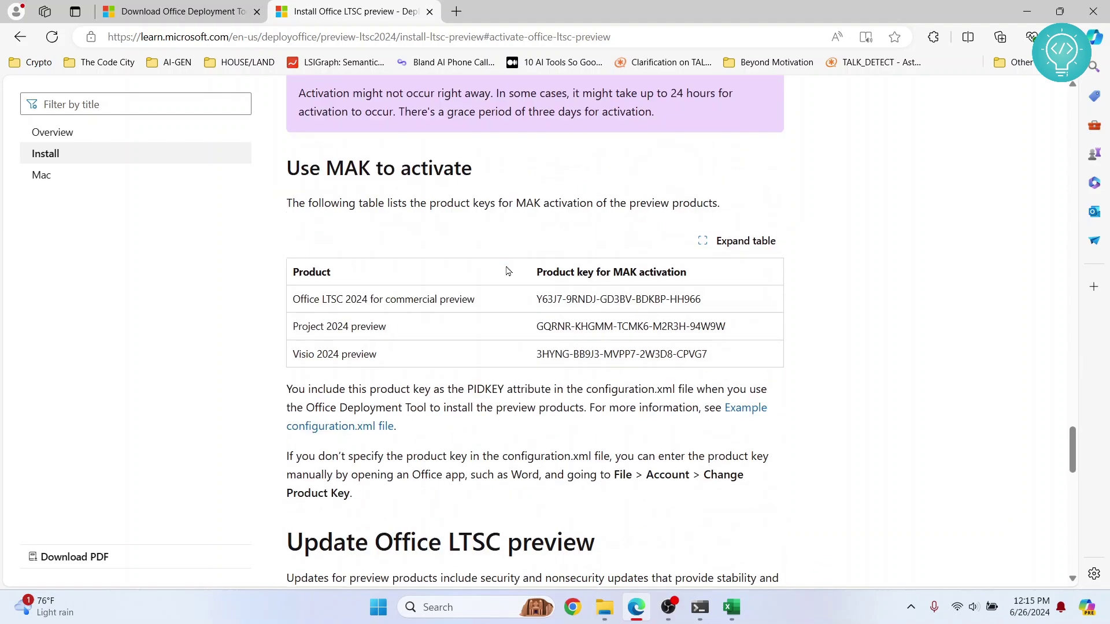
pyautogui.scroll(4, 508, 271)
pyautogui.scroll(3, 500, 211)
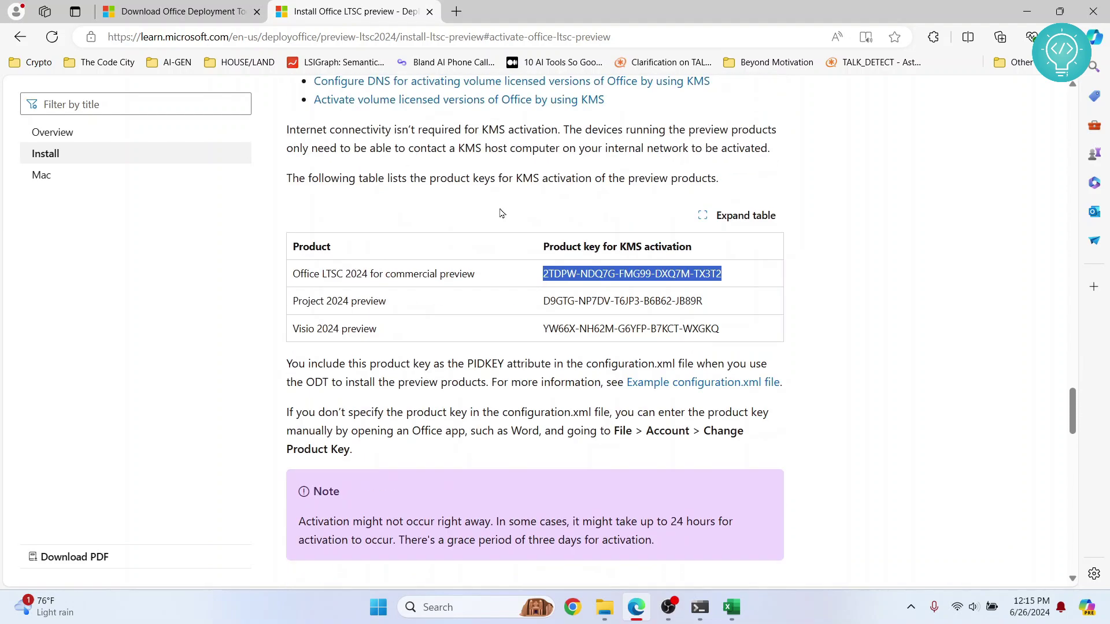
pyautogui.scroll(-1, 497, 295)
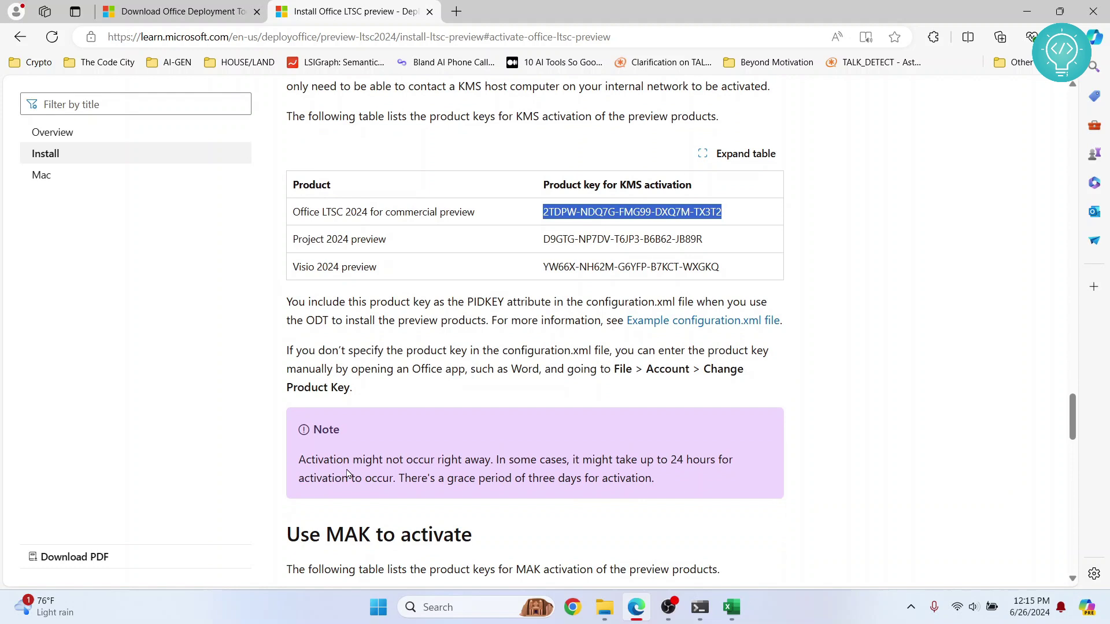
# - Review the activation delay note, then reselect the Office LTSC 2024 KMS key in the table
pyautogui.moveTo(299, 463); pyautogui.dragTo(681, 484)
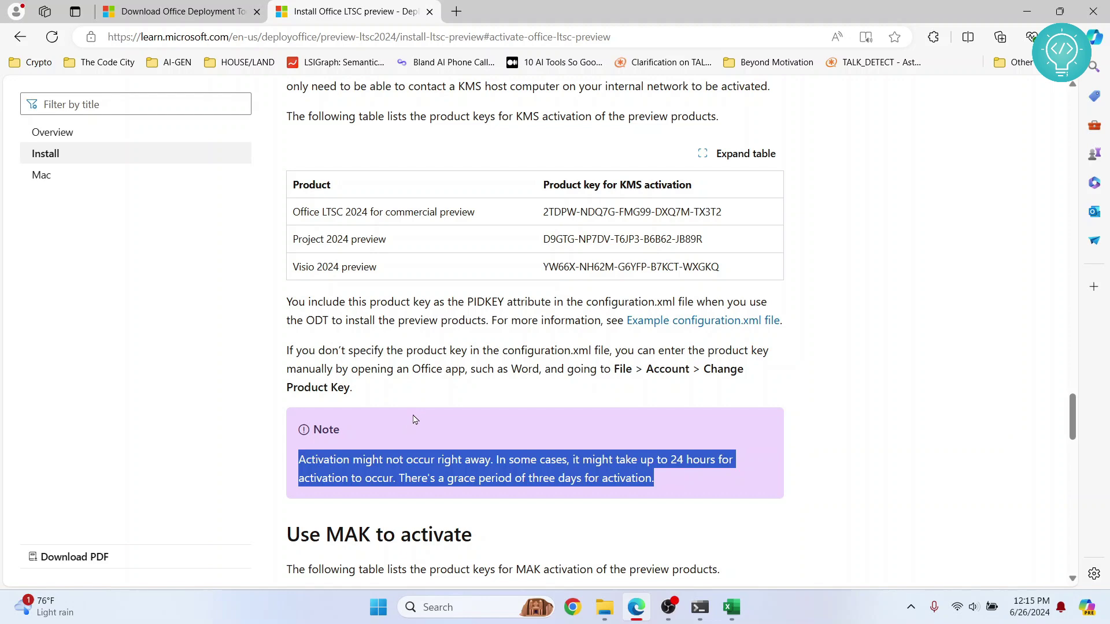
pyautogui.click(415, 419)
pyautogui.scroll(1, 499, 345)
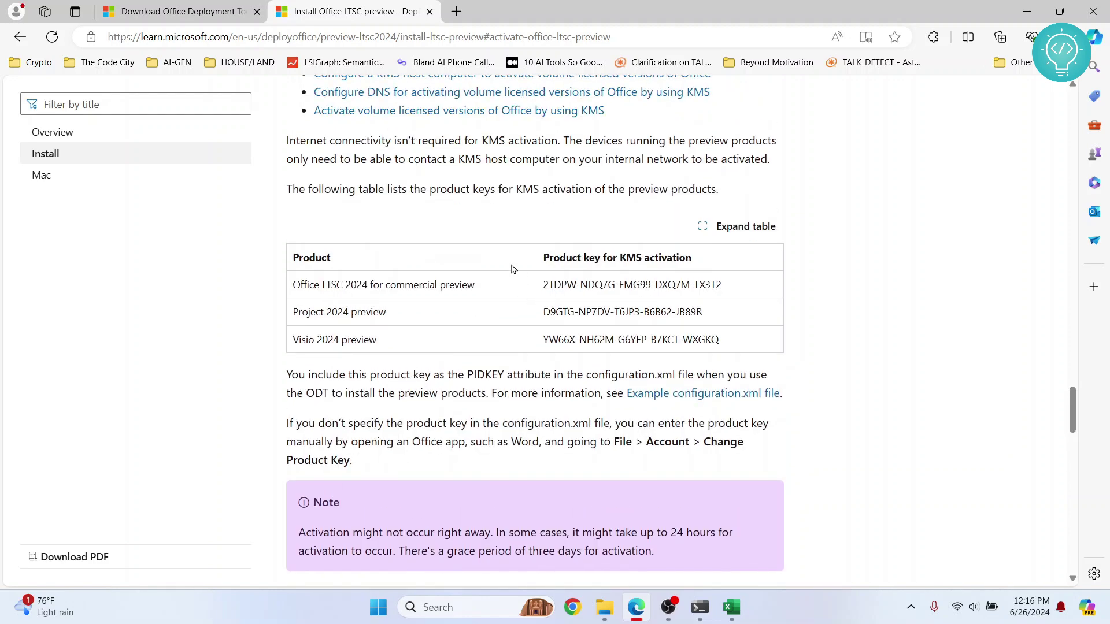
pyautogui.scroll(-5, 539, 294)
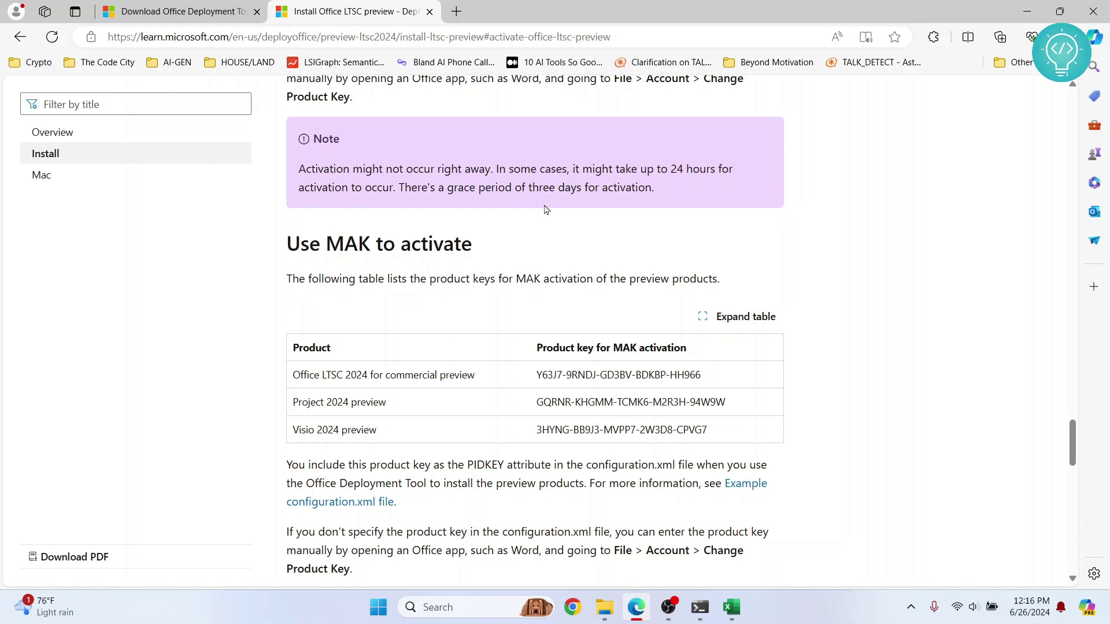
pyautogui.scroll(6, 539, 292)
pyautogui.moveTo(542, 398); pyautogui.dragTo(725, 411)
pyautogui.hotkey('ctrl', 'c')
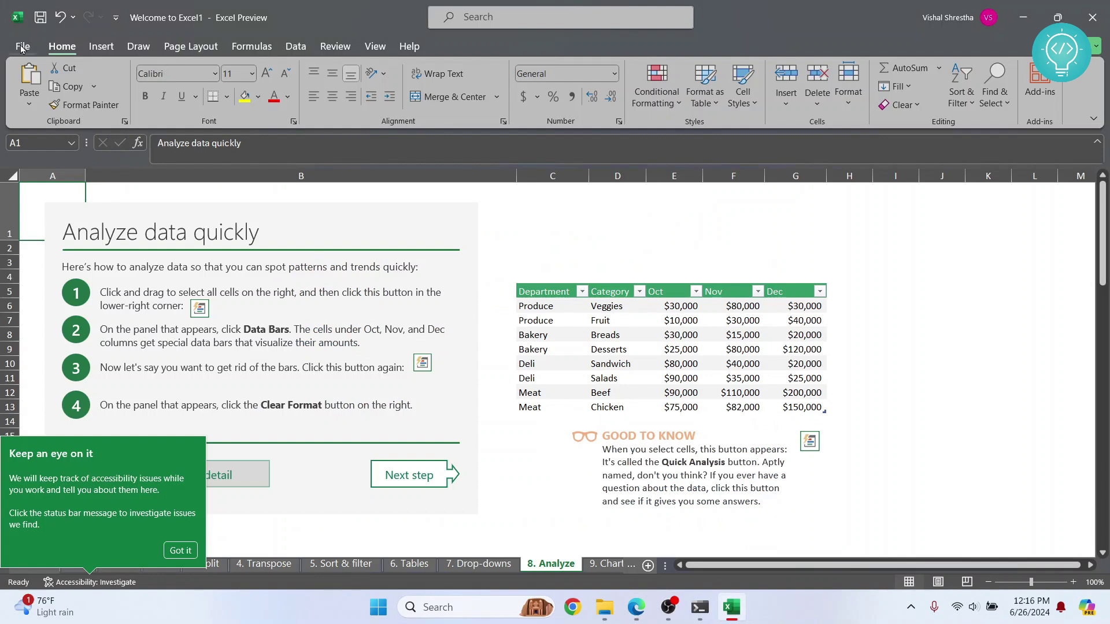
# - Paste the KMS product key into Excel's Change Product Key prompt from File > Account
pyautogui.click(22, 48)
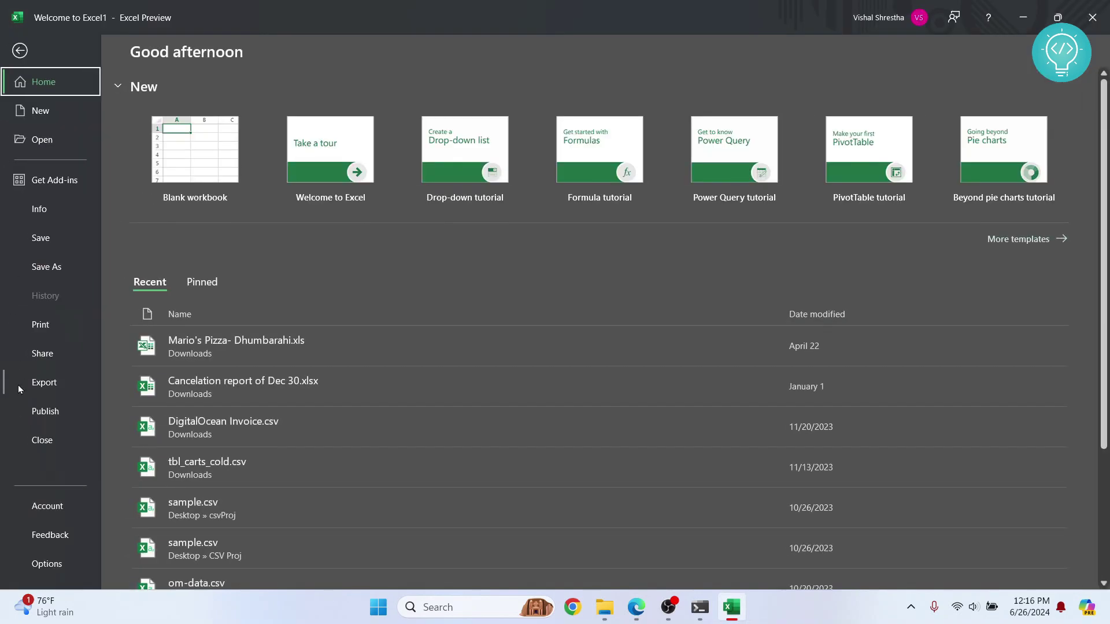
pyautogui.click(42, 505)
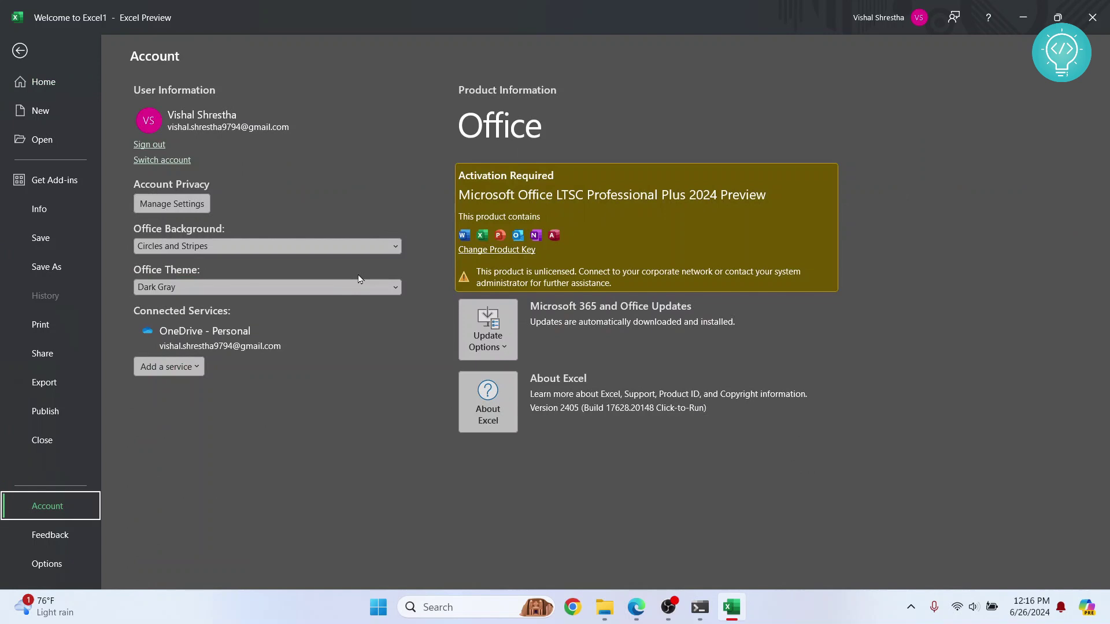
pyautogui.click(476, 251)
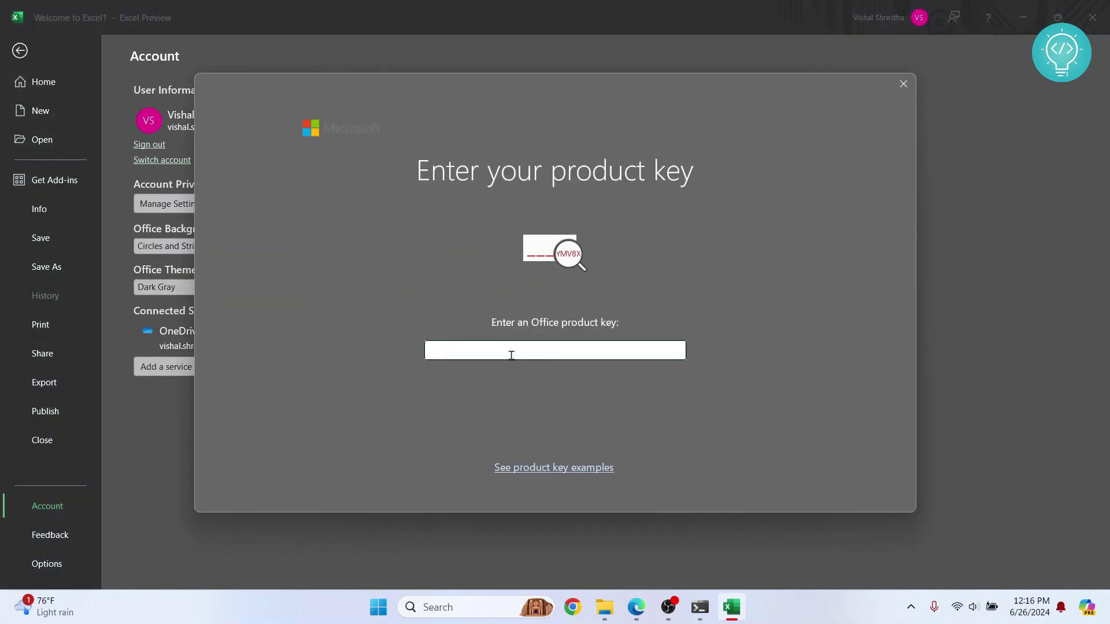
pyautogui.hotkey('ctrl', 'v')
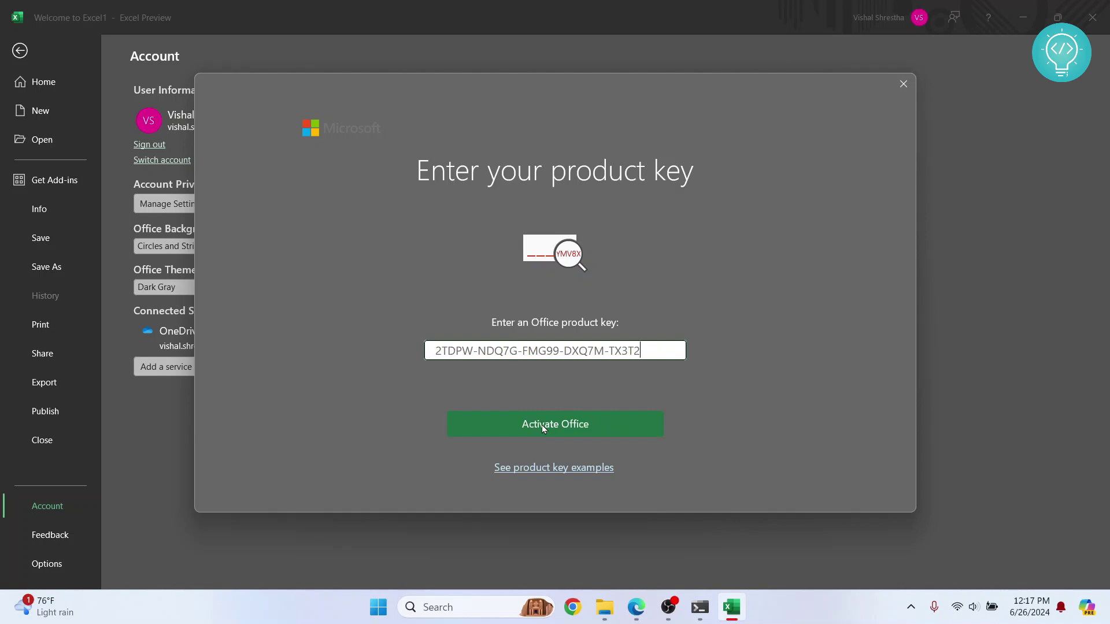
pyautogui.hotkey('alt', 'Tab')
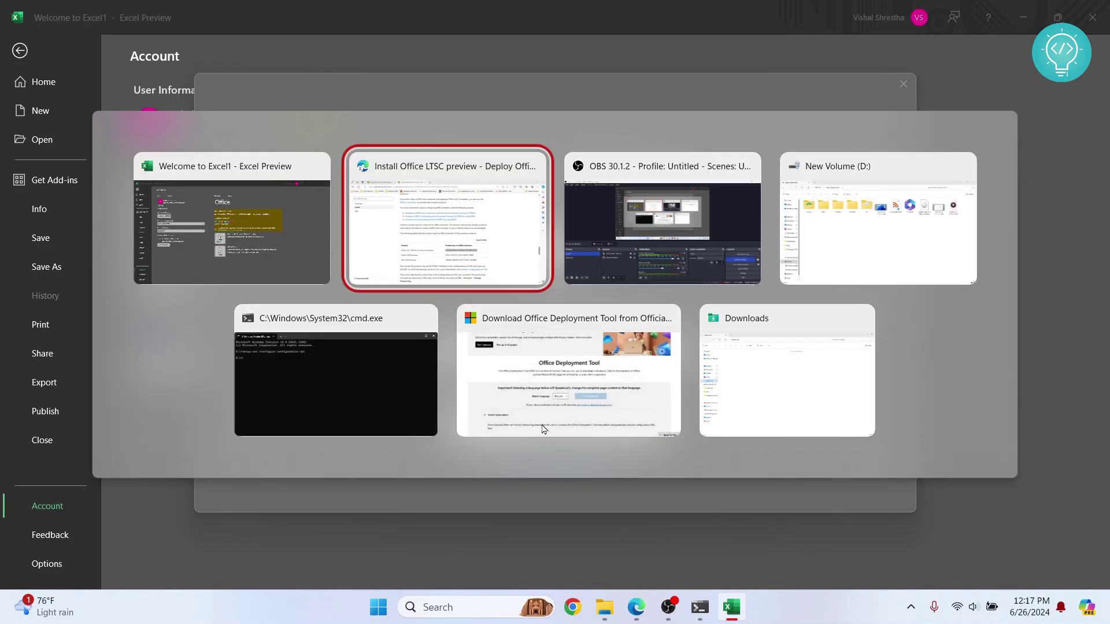
pyautogui.press('Escape')
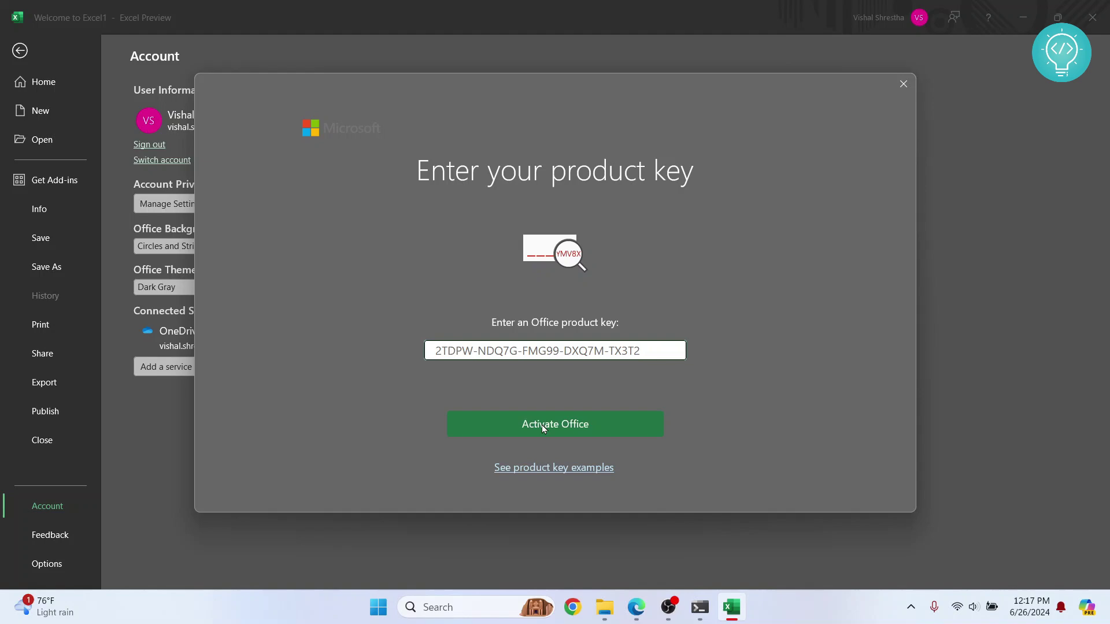